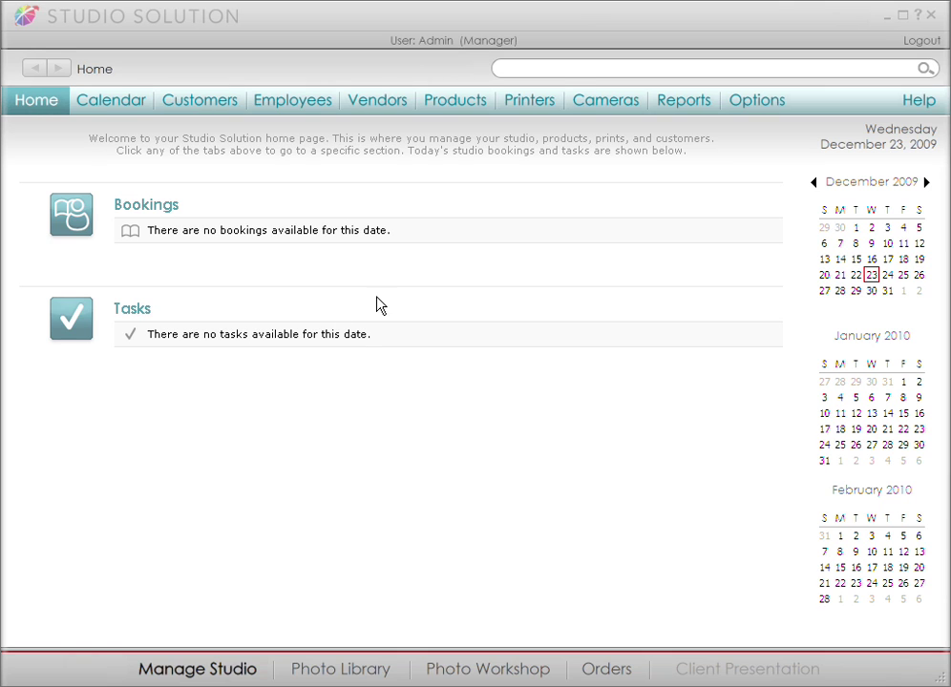
# Review the Star Photo company and contact details under Studio Information and save them.
pyautogui.click(760, 112)
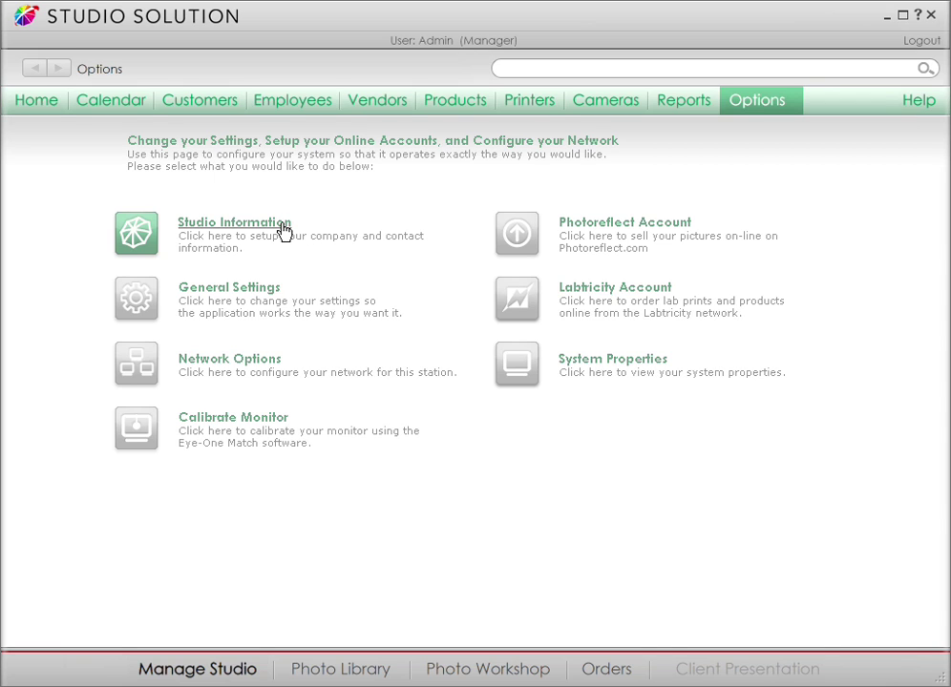
pyautogui.click(284, 230)
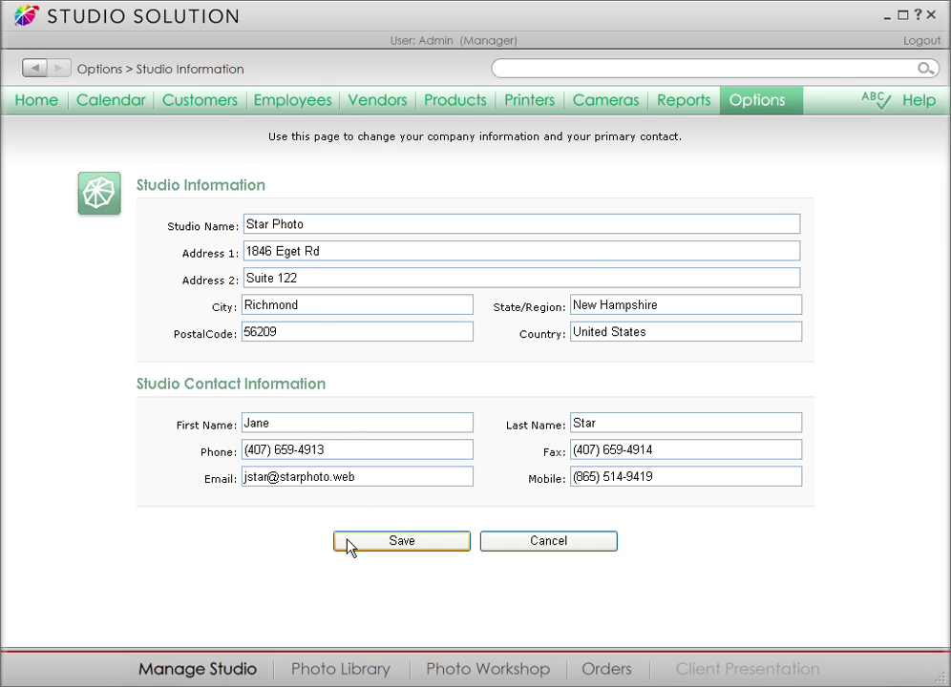
pyautogui.click(348, 542)
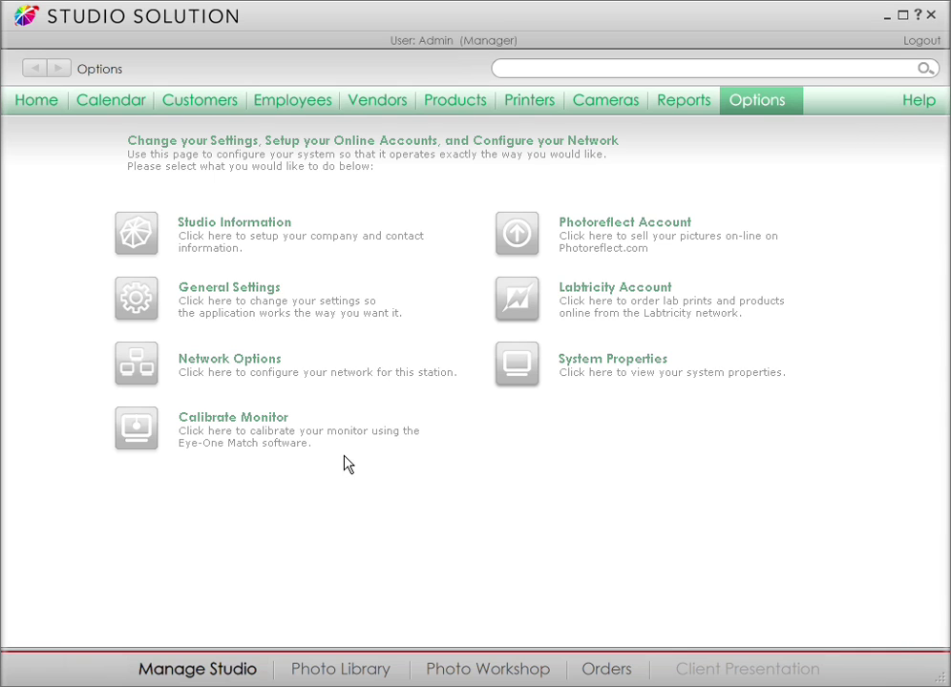
# Add a new employee with their first and last name and the Photographer studio role.
pyautogui.click(324, 104)
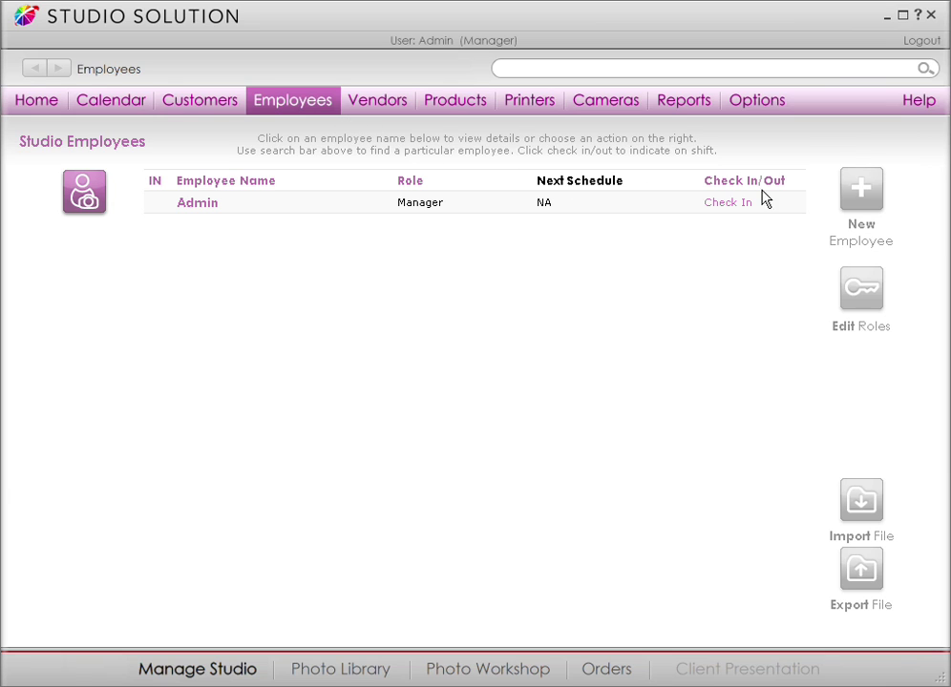
pyautogui.click(851, 197)
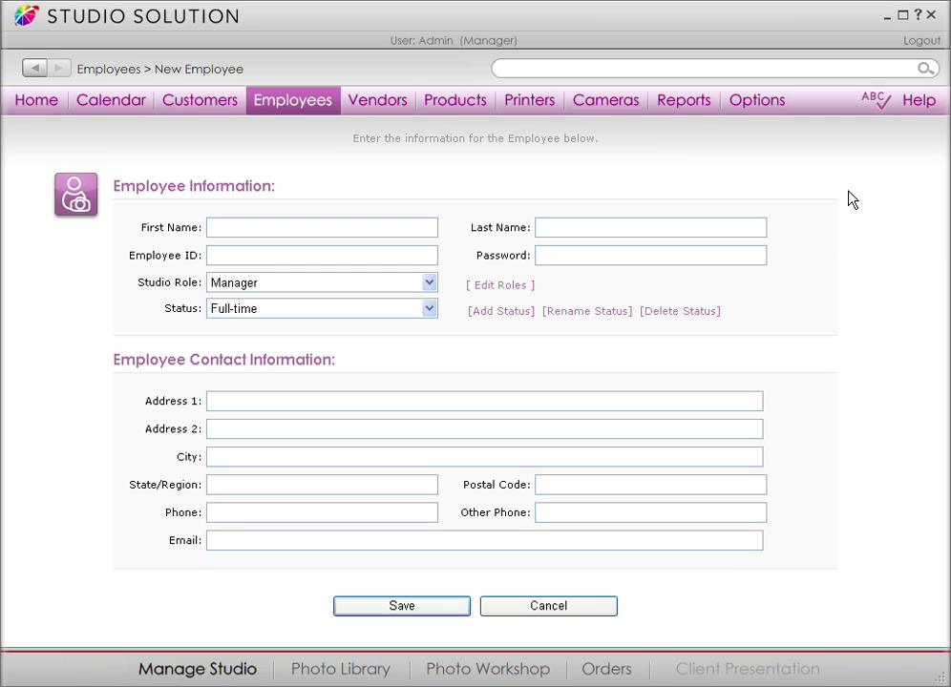
pyautogui.click(758, 223)
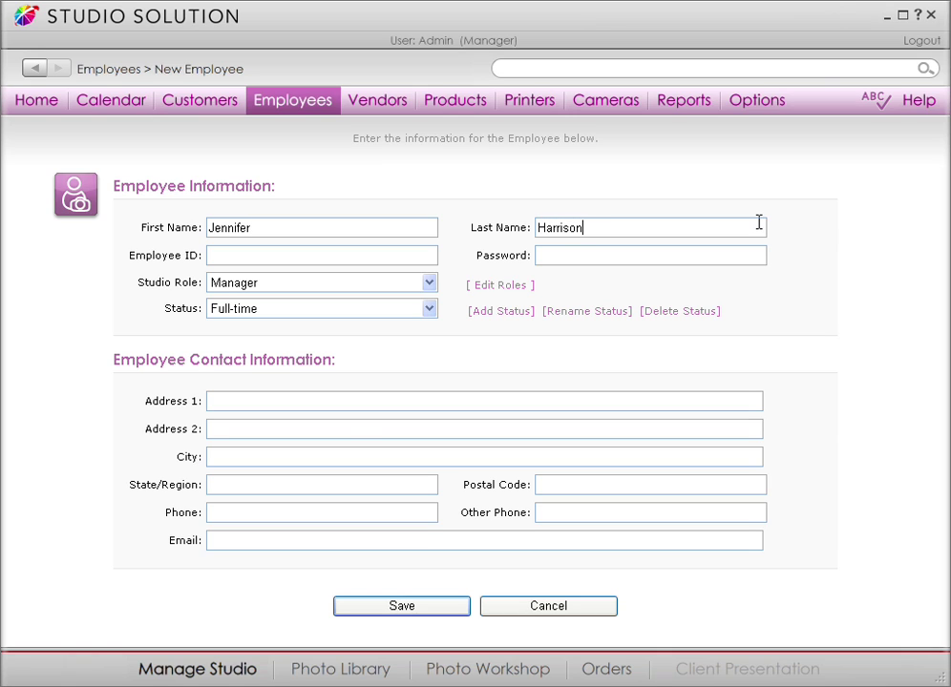
pyautogui.click(435, 284)
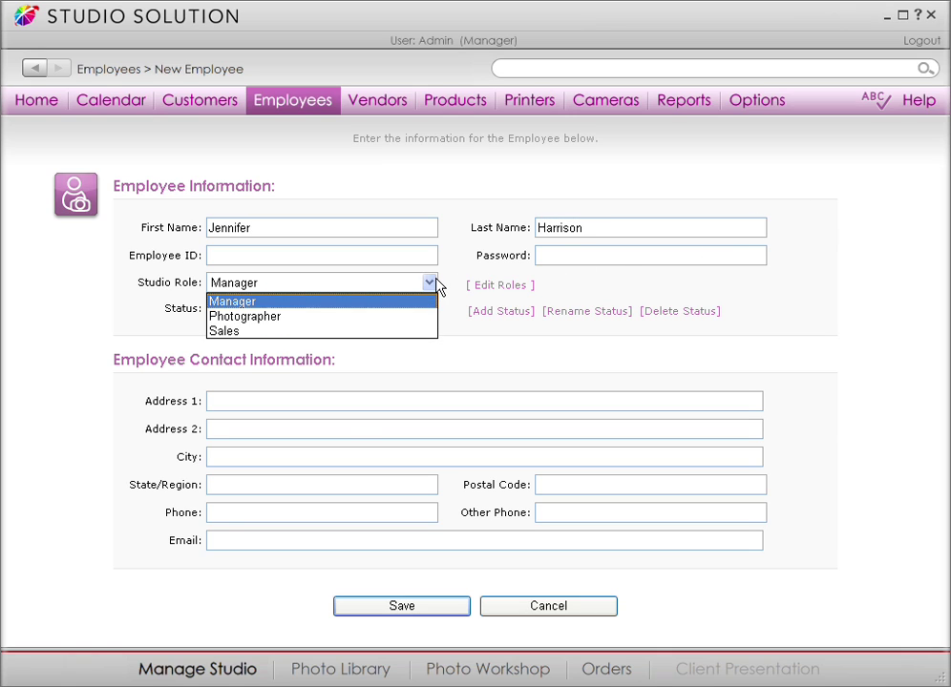
pyautogui.click(401, 316)
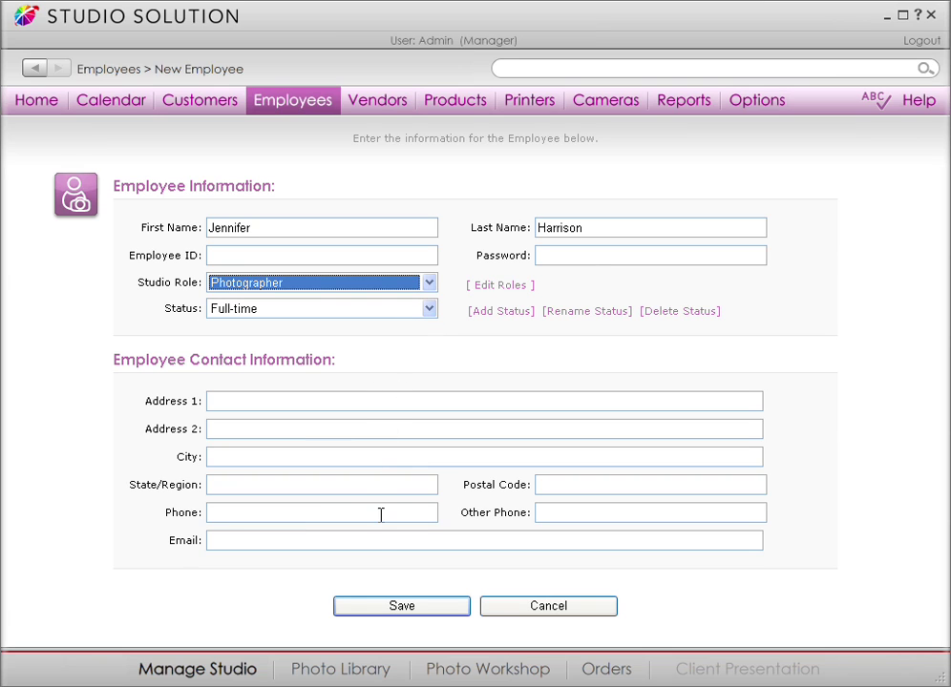
pyautogui.click(378, 613)
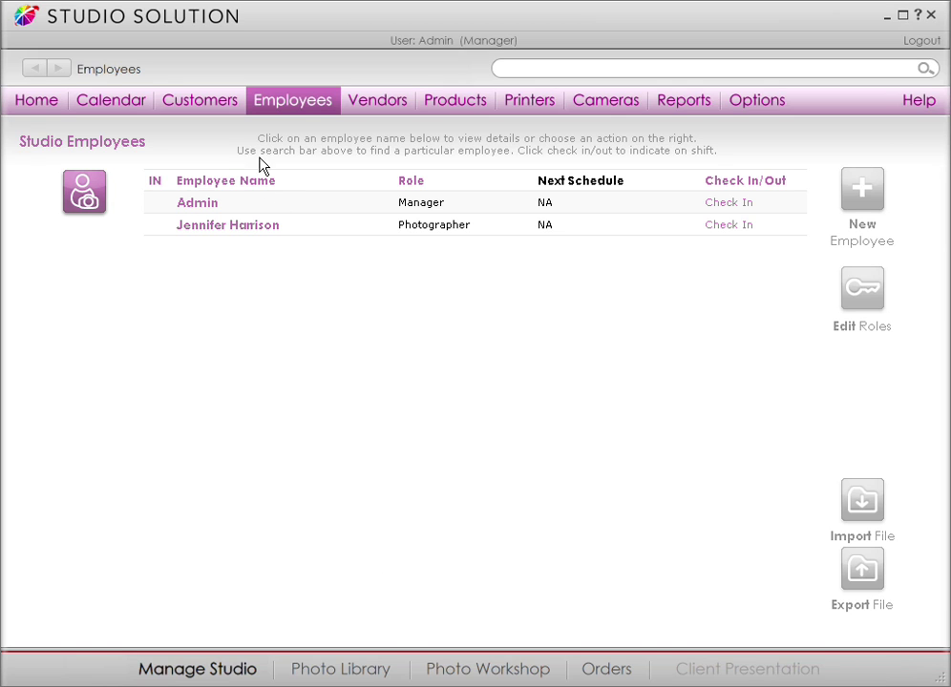
# Import the 101 customers from the Customer Database file on the Desktop.
pyautogui.click(240, 113)
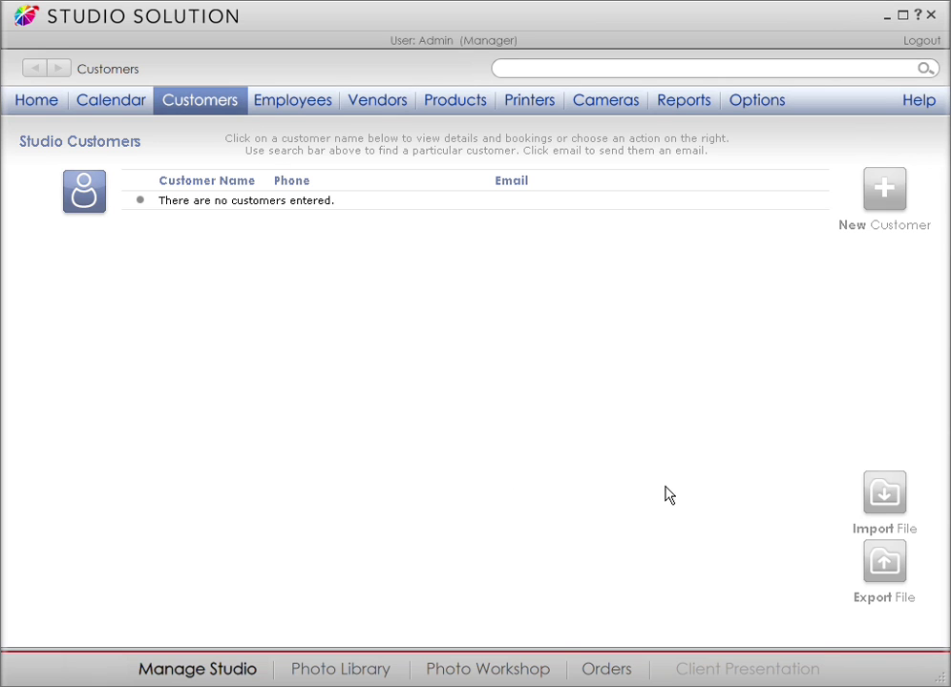
pyautogui.click(873, 495)
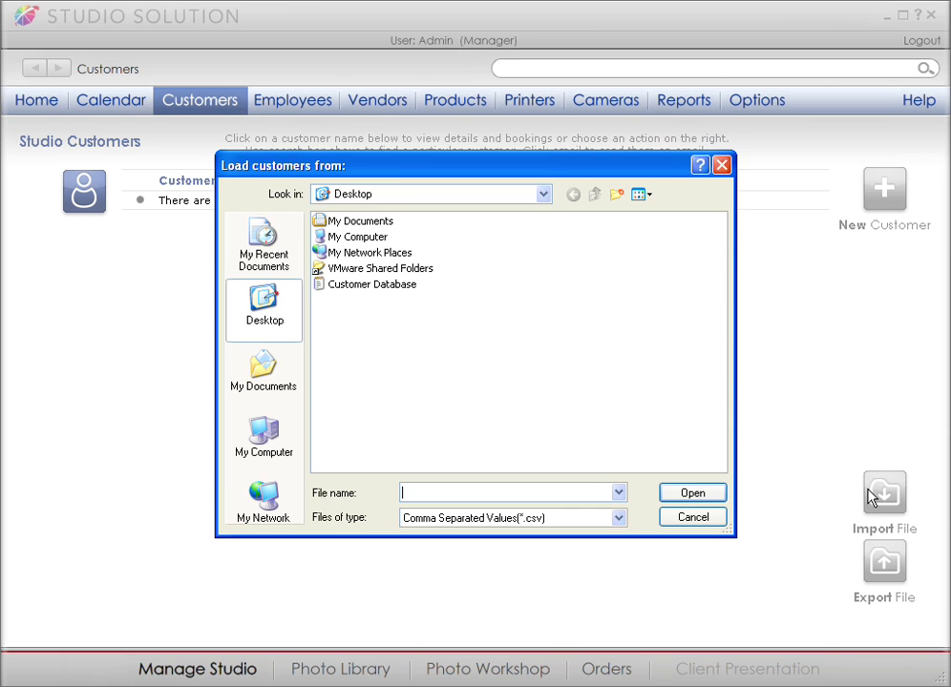
pyautogui.click(368, 289)
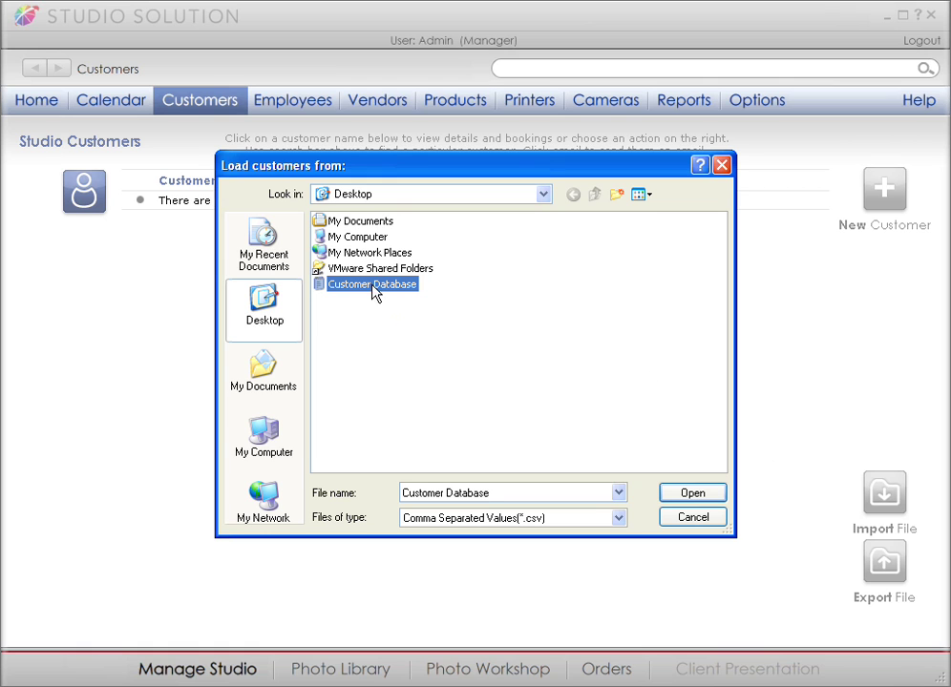
pyautogui.click(681, 497)
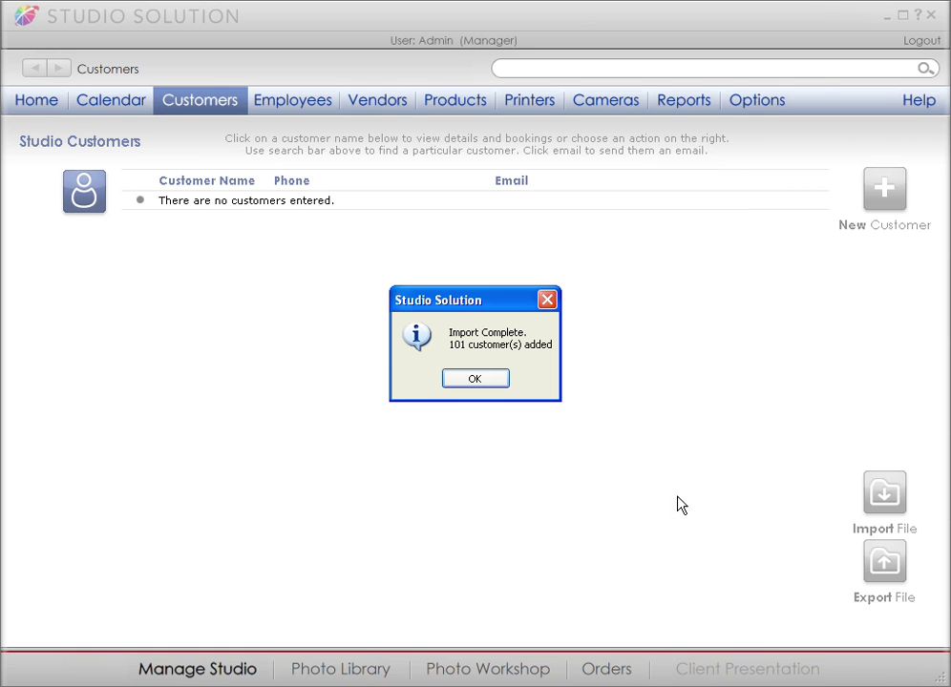
pyautogui.click(478, 381)
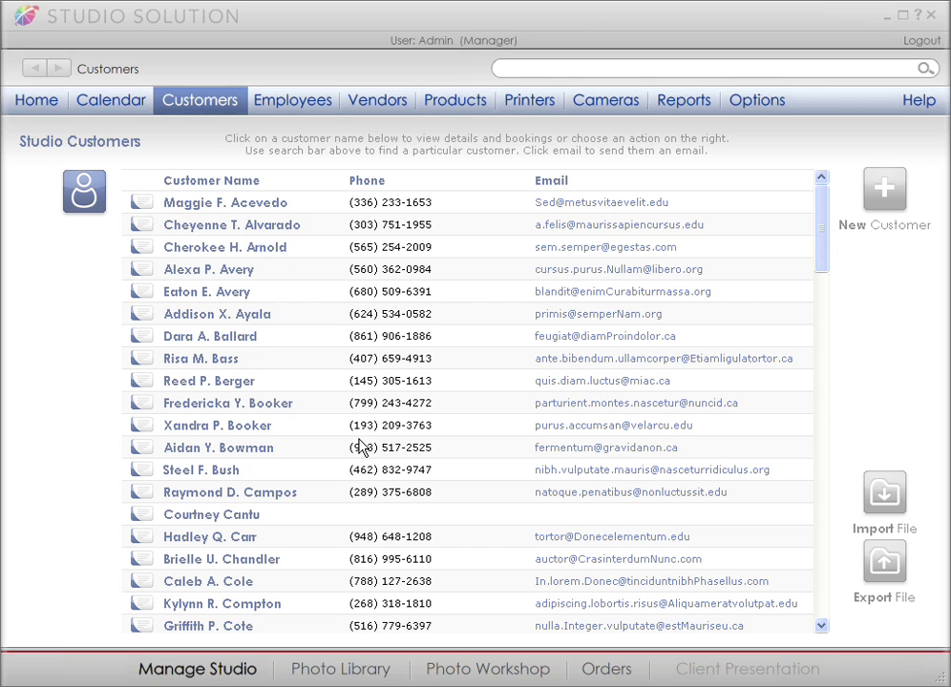
# Review the vendor list, then view on-hand ink cartridges and photo paper inventory.
pyautogui.click(372, 105)
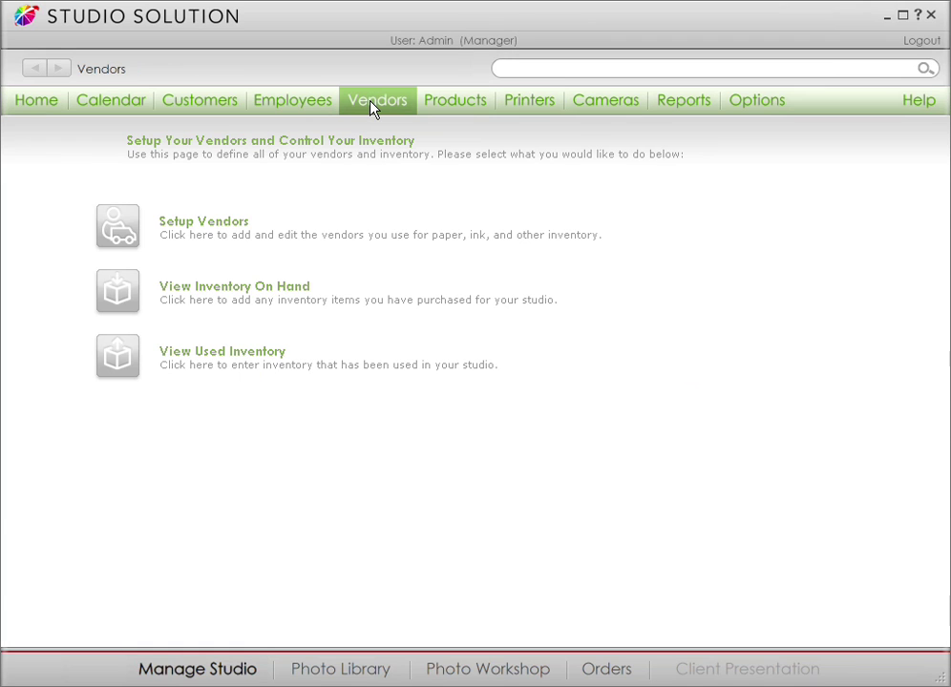
pyautogui.click(239, 222)
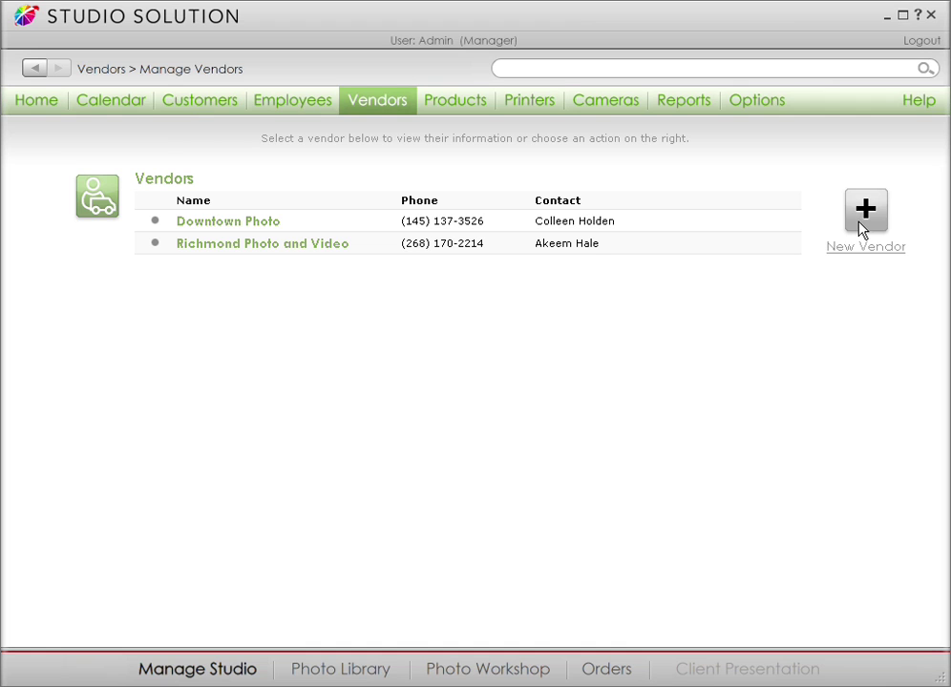
pyautogui.click(401, 112)
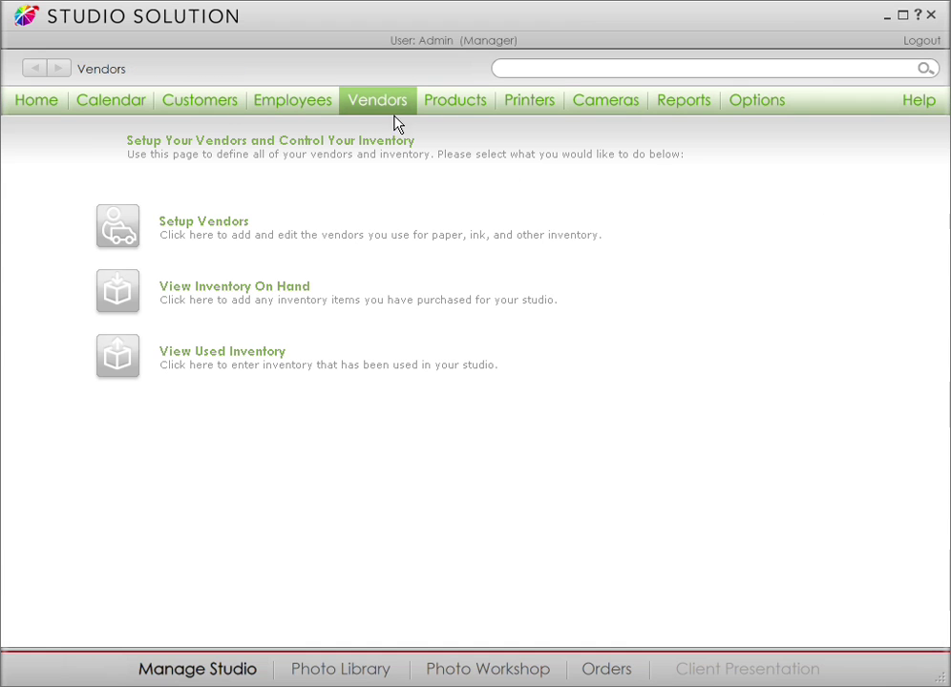
pyautogui.click(300, 296)
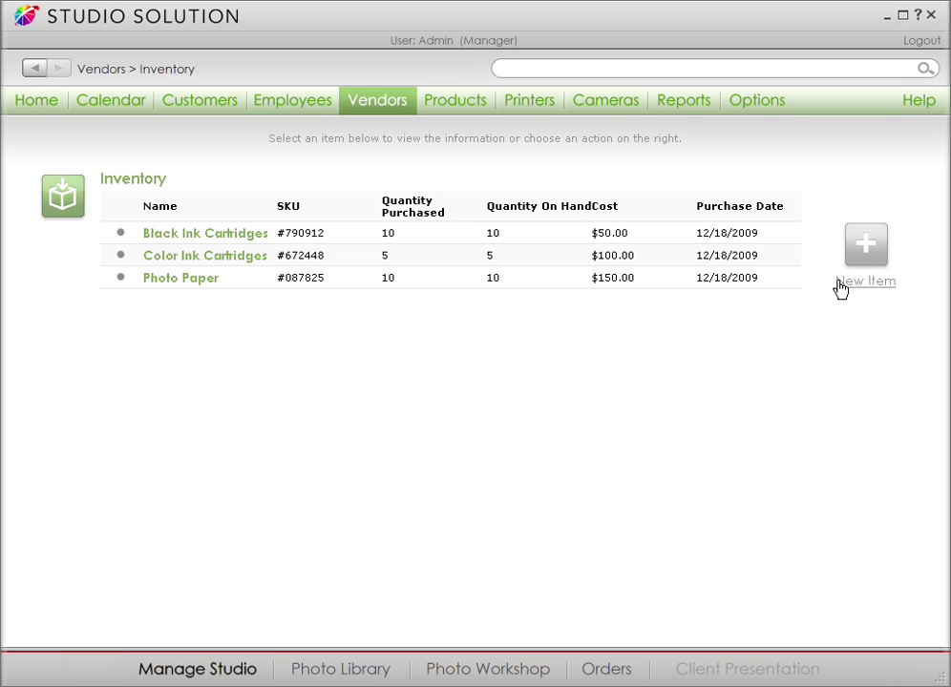
# Add the local studio service Basic retouching at a cost of $2.00.
pyautogui.click(463, 112)
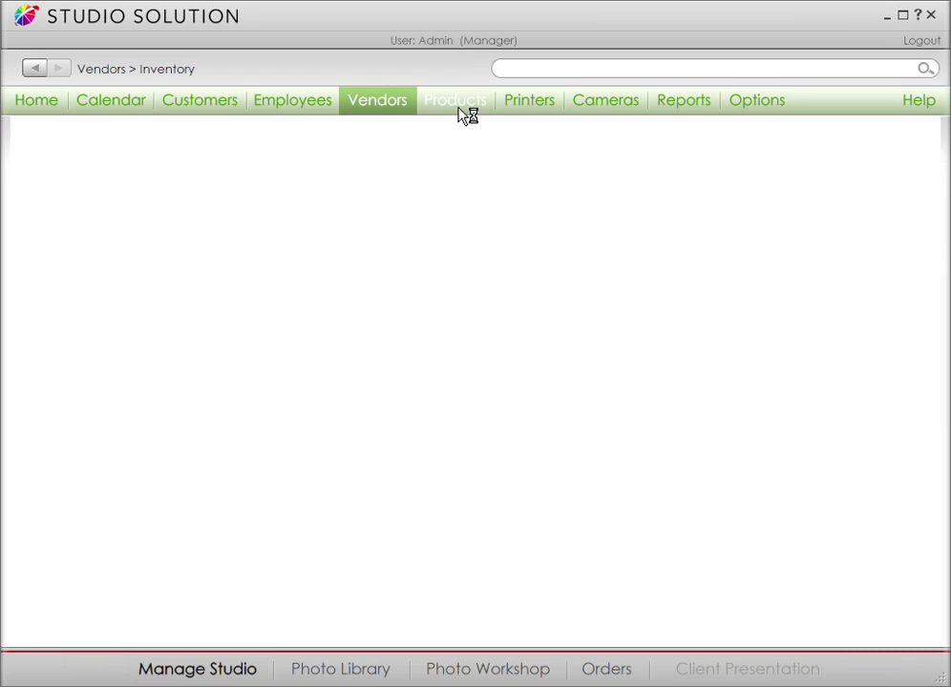
pyautogui.click(224, 296)
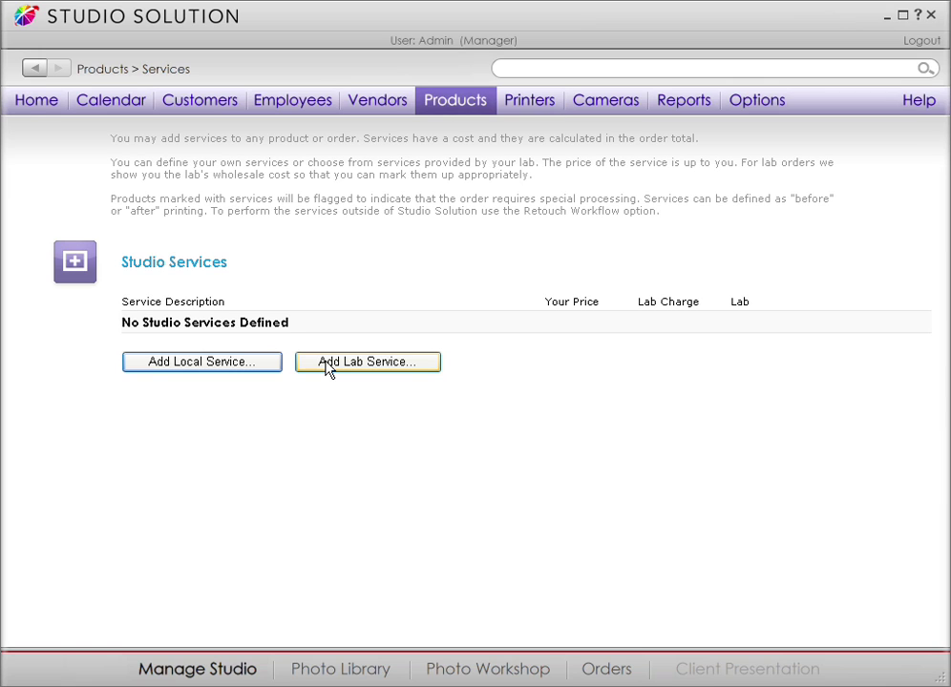
pyautogui.click(262, 369)
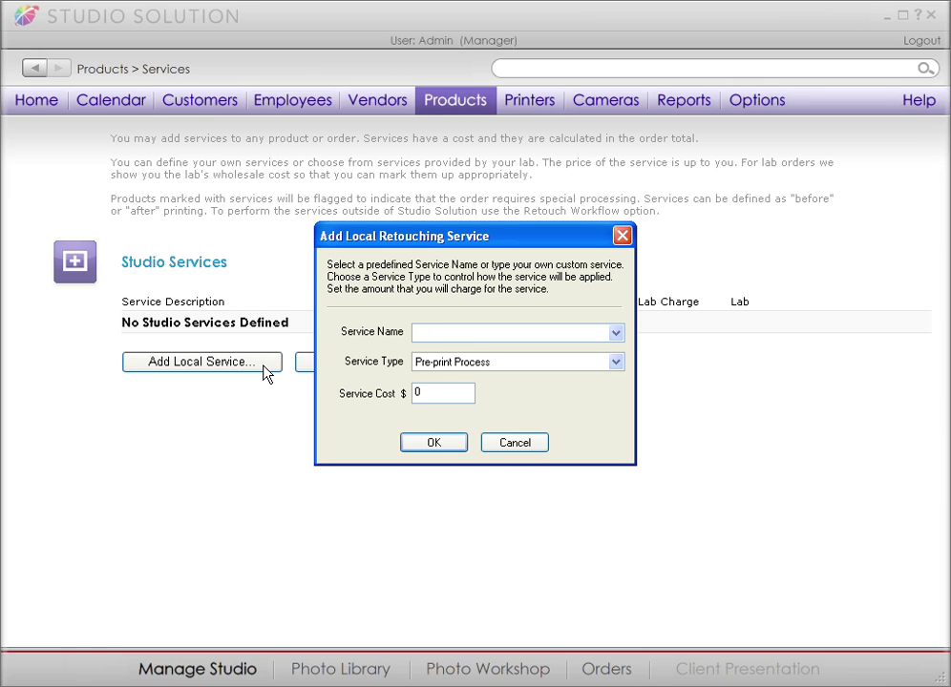
pyautogui.click(616, 334)
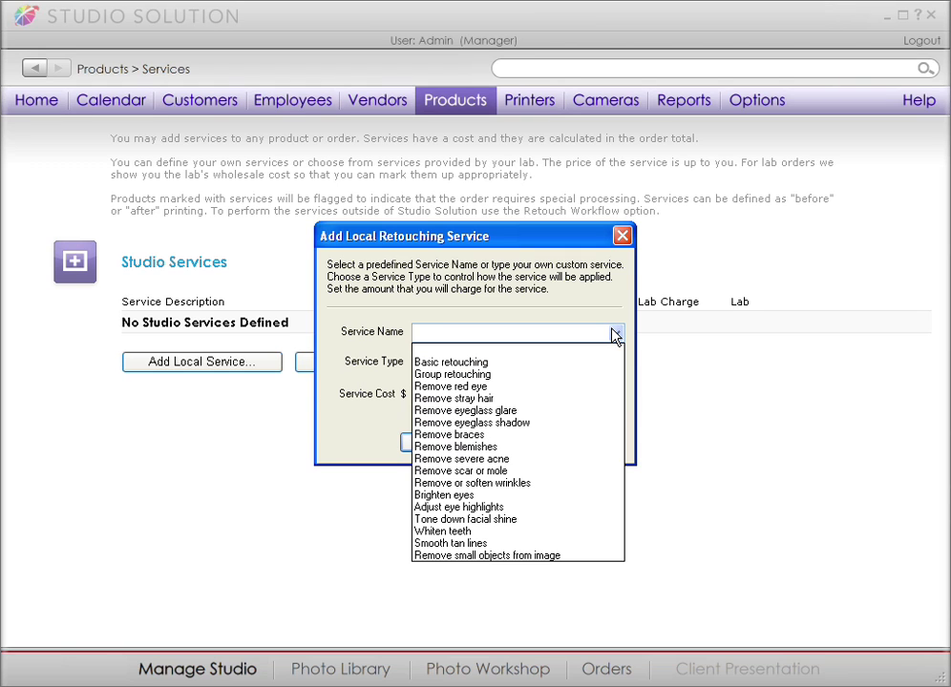
pyautogui.click(576, 363)
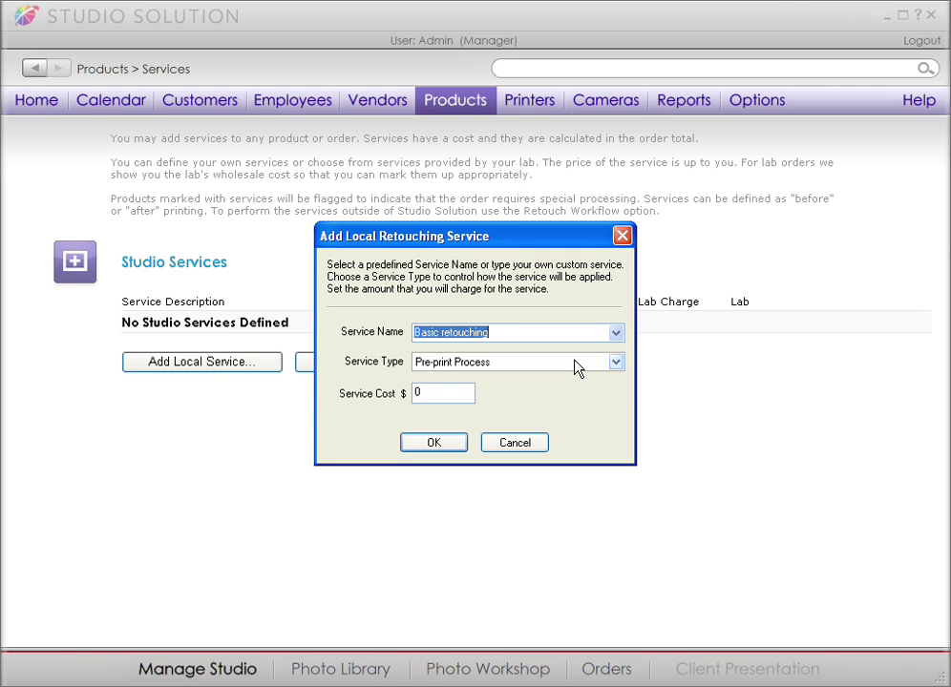
pyautogui.click(443, 389)
pyautogui.hotkey('shift', 'Home')
pyautogui.write('2')
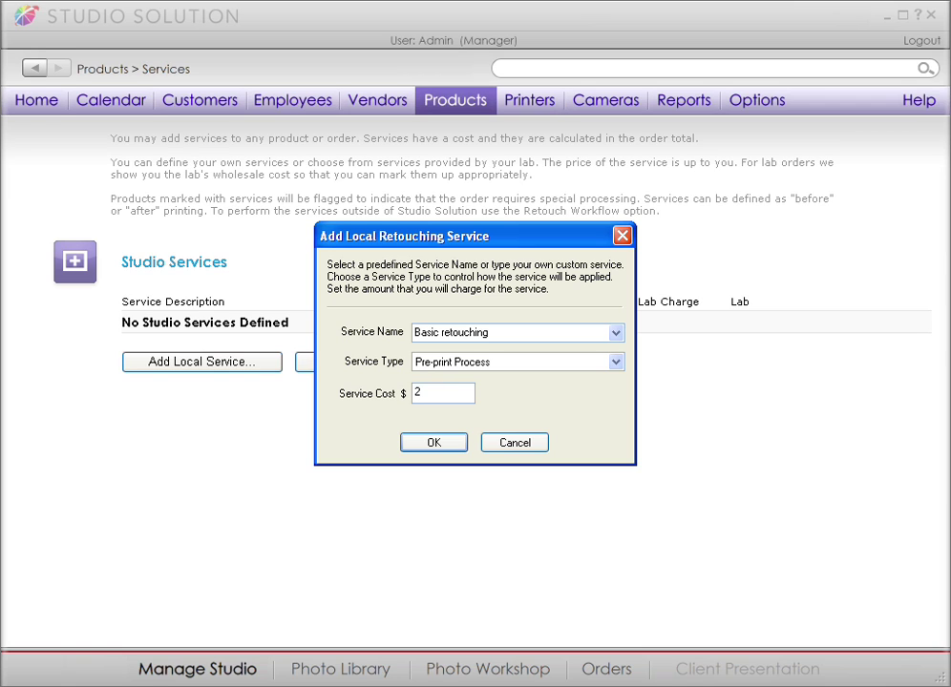
pyautogui.click(437, 449)
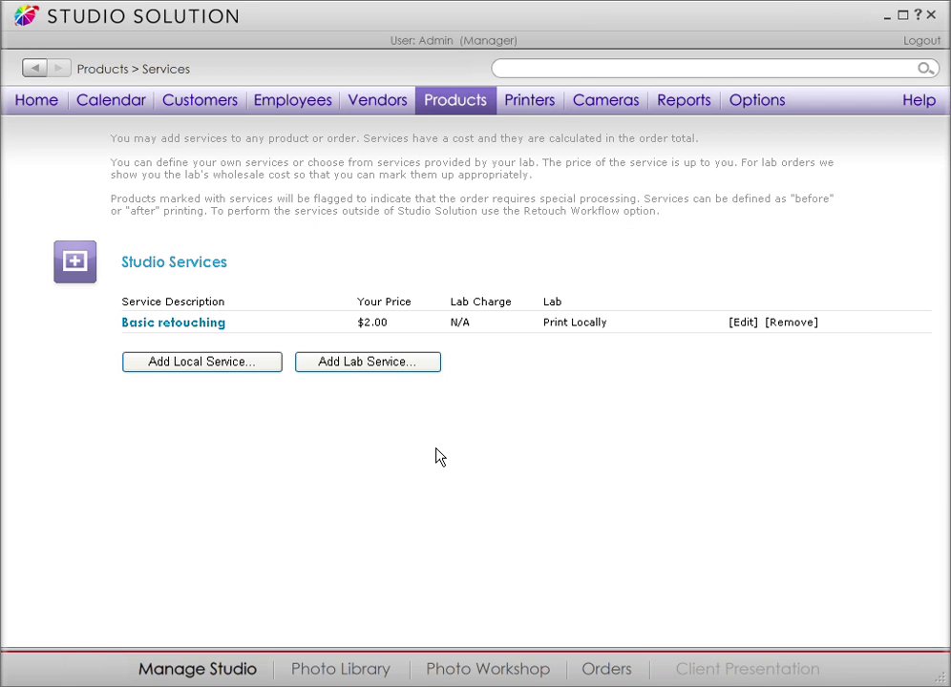
# Add the local service Whiten Teeth at a cost of $3.00.
pyautogui.click(260, 370)
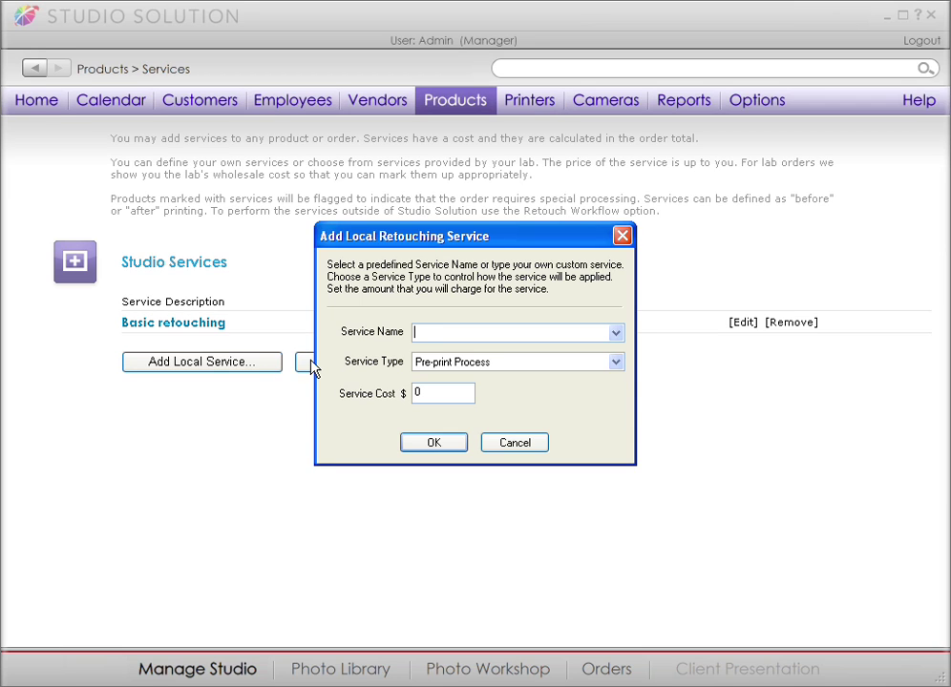
pyautogui.write('Whiten Teeth')
pyautogui.doubleClick(427, 393)
pyautogui.write('3')
pyautogui.click(444, 446)
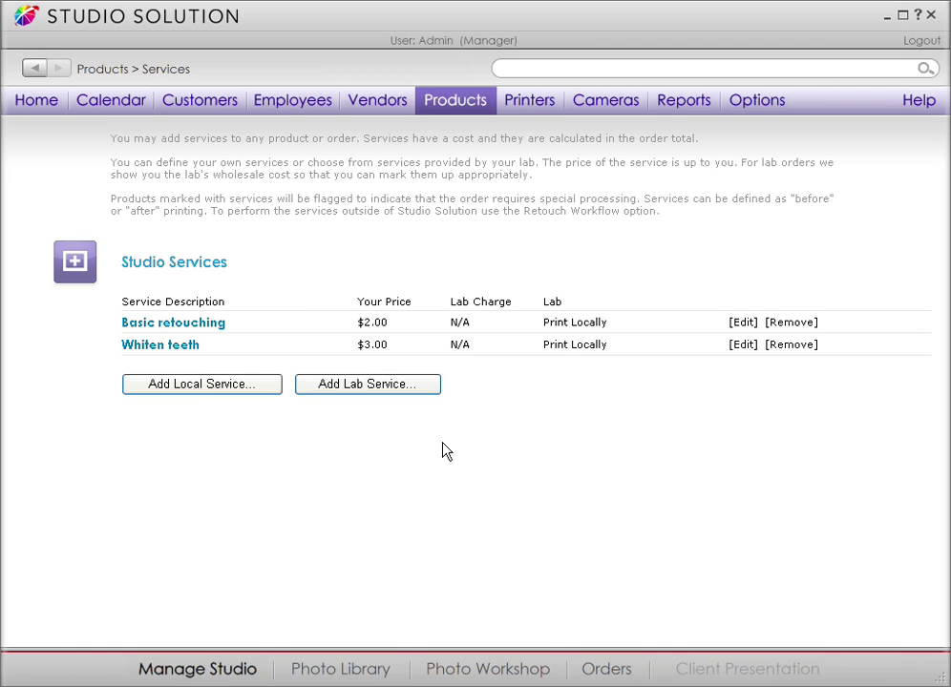
# Set the 8x10 package price to $10.00 in package pricing setup.
pyautogui.click(445, 110)
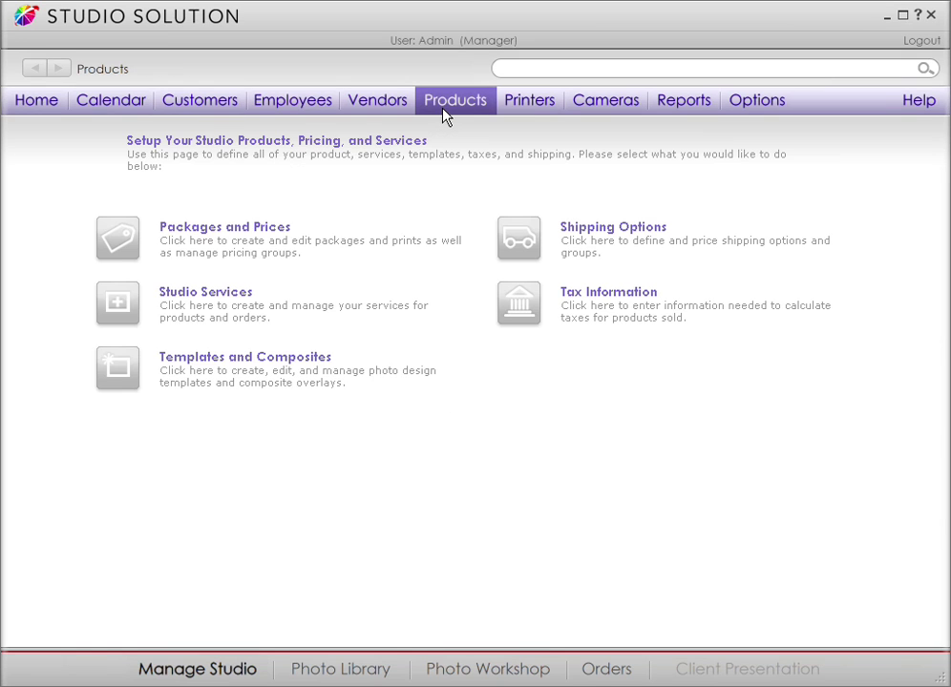
pyautogui.click(260, 228)
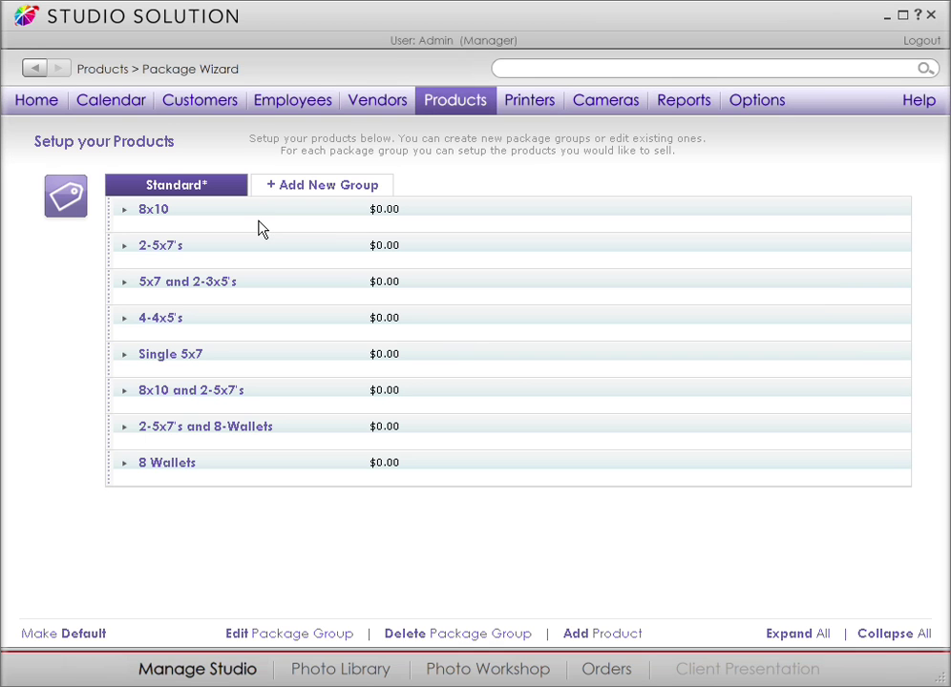
pyautogui.click(124, 211)
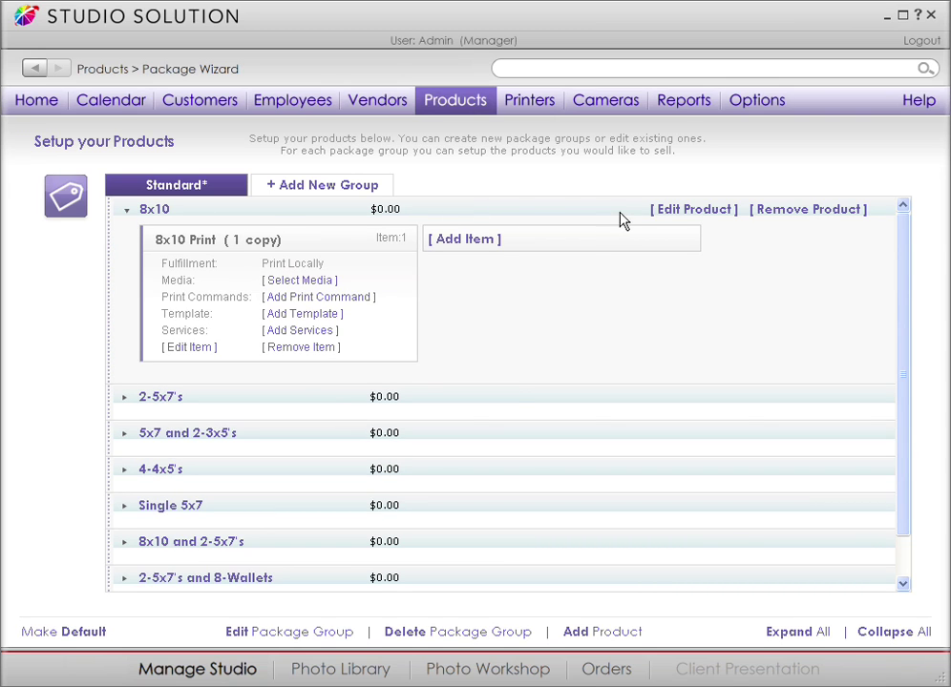
pyautogui.click(692, 209)
pyautogui.write('10')
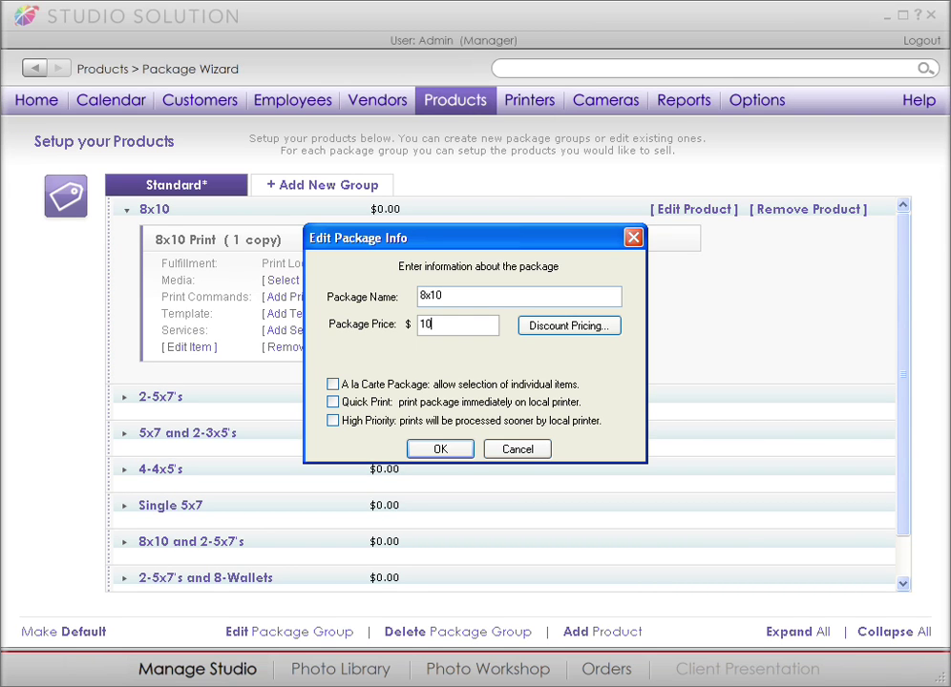
pyautogui.press('Return')
# Make the 8x10 Print always use the basic Simple Text - (Horz 5x7) border.
pyautogui.click(277, 280)
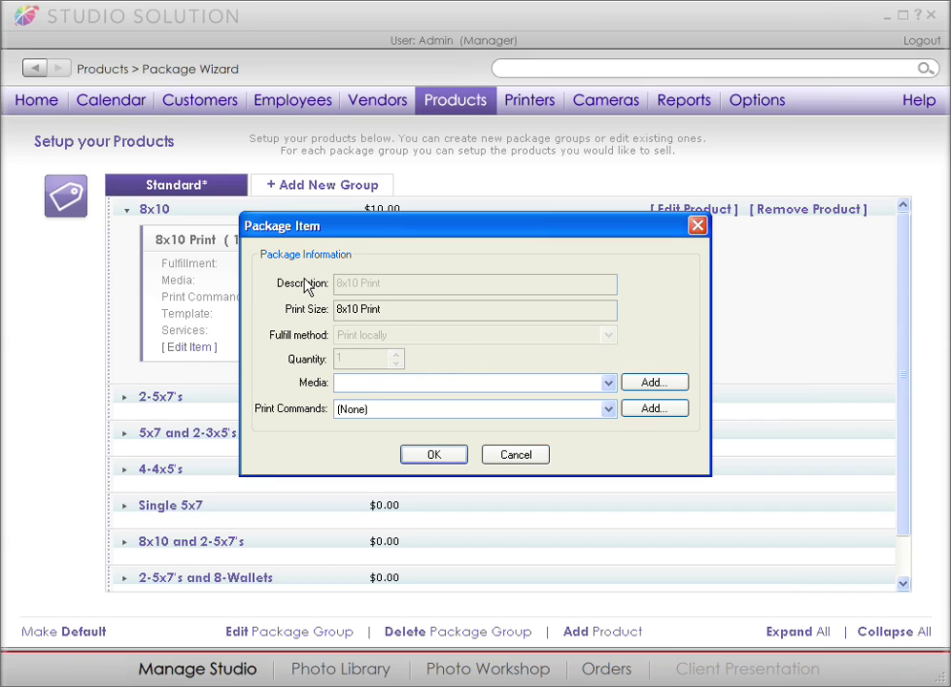
pyautogui.click(608, 383)
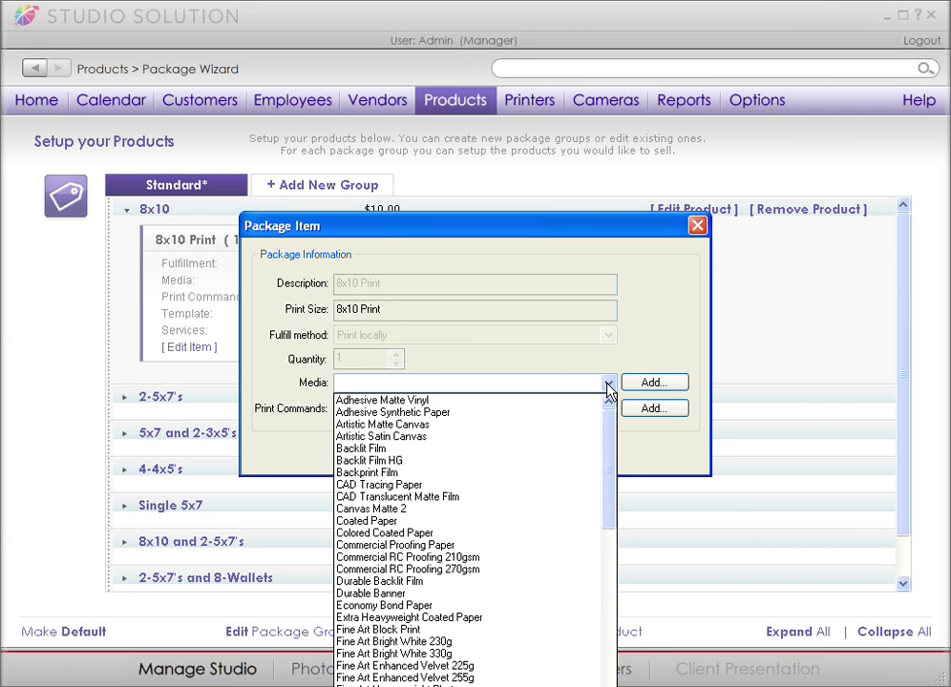
pyautogui.click(608, 383)
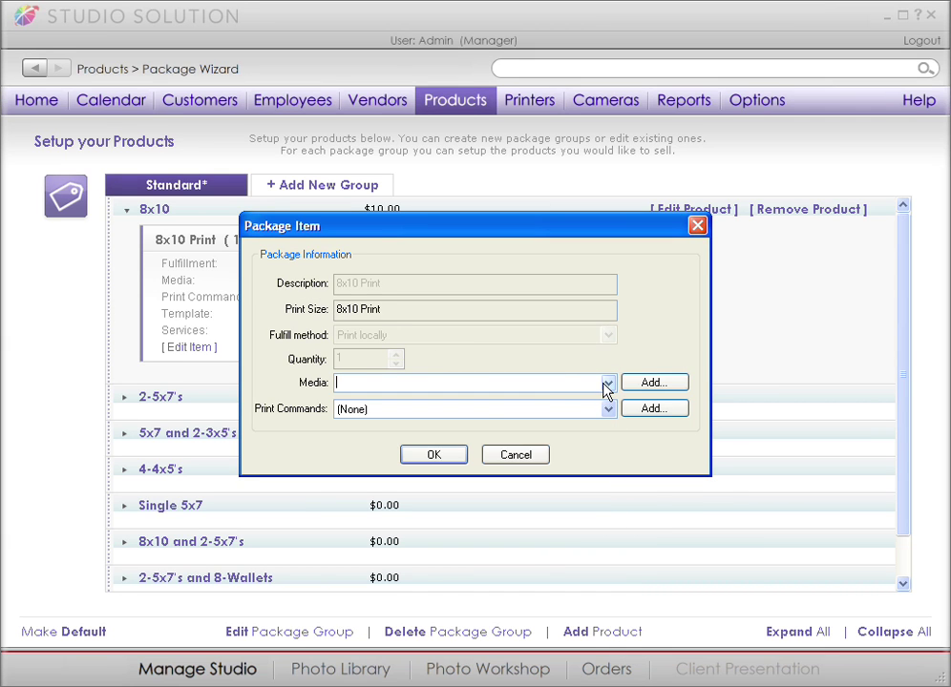
pyautogui.click(449, 456)
pyautogui.click(321, 330)
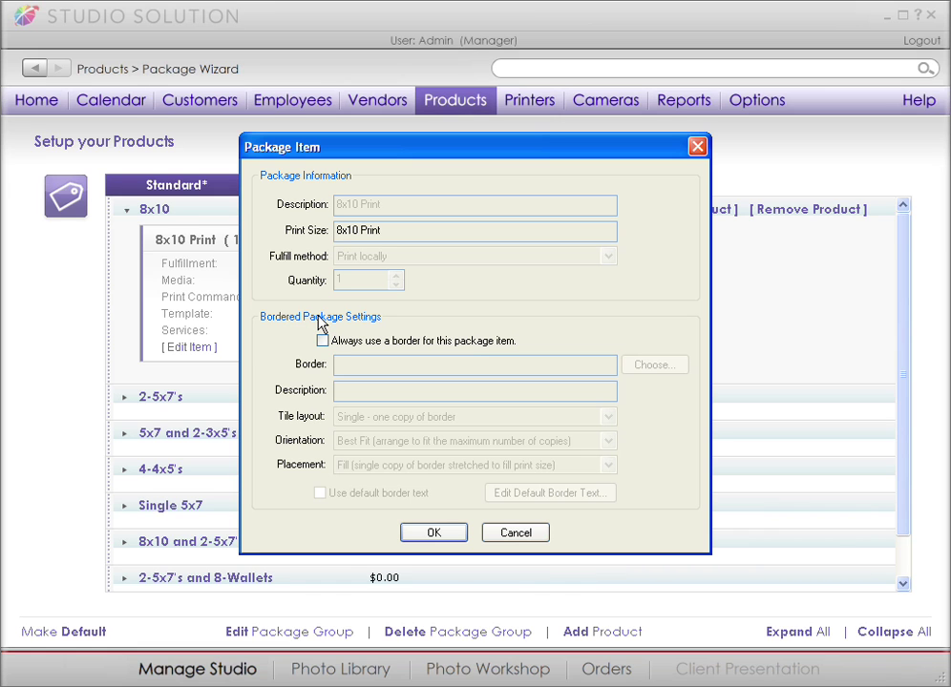
pyautogui.click(323, 340)
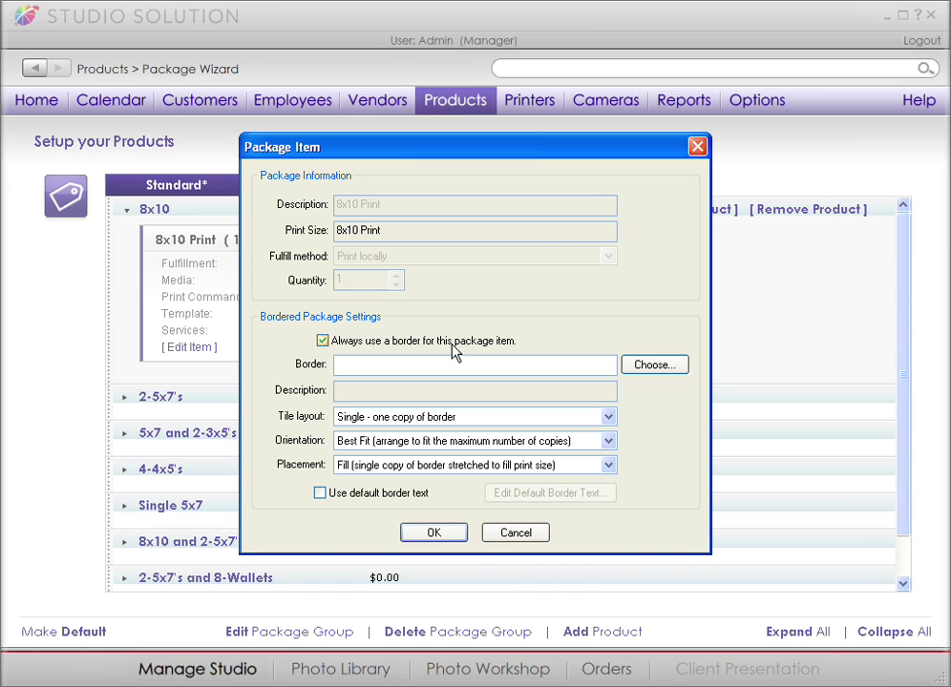
pyautogui.click(639, 366)
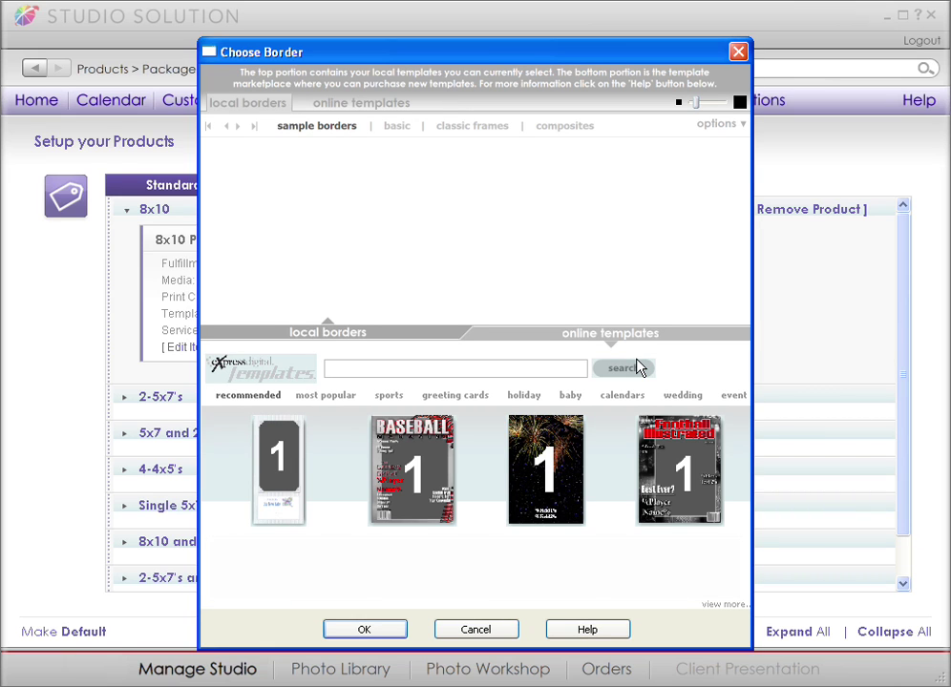
pyautogui.click(399, 126)
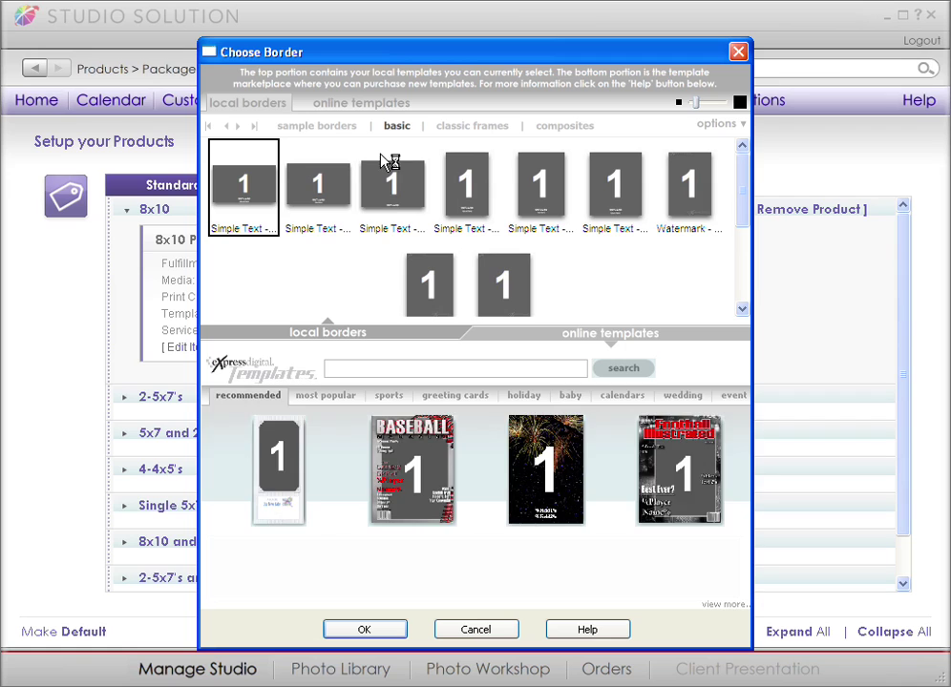
pyautogui.doubleClick(332, 198)
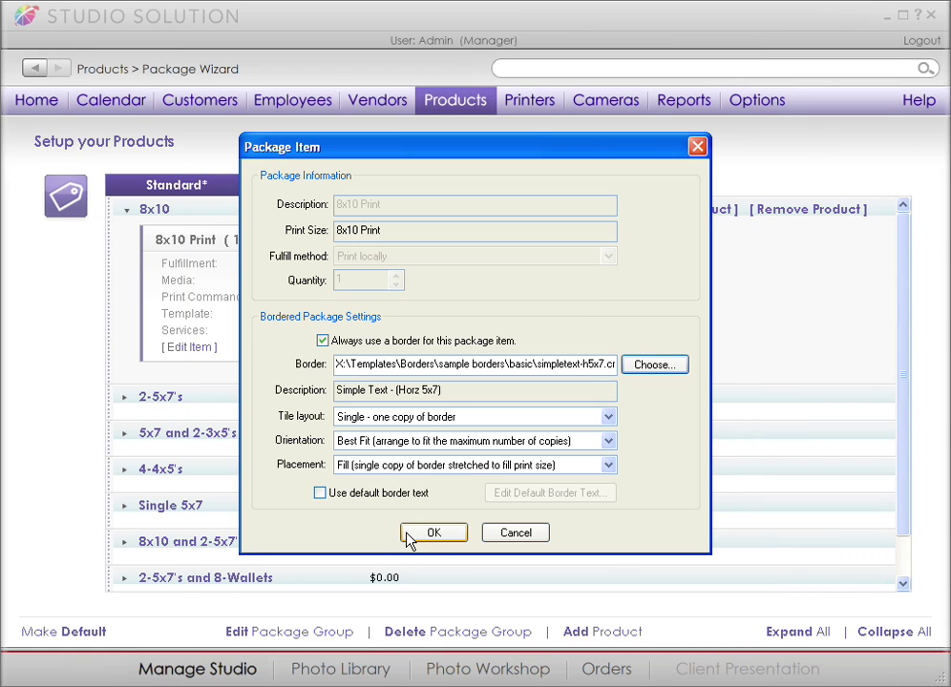
pyautogui.click(432, 533)
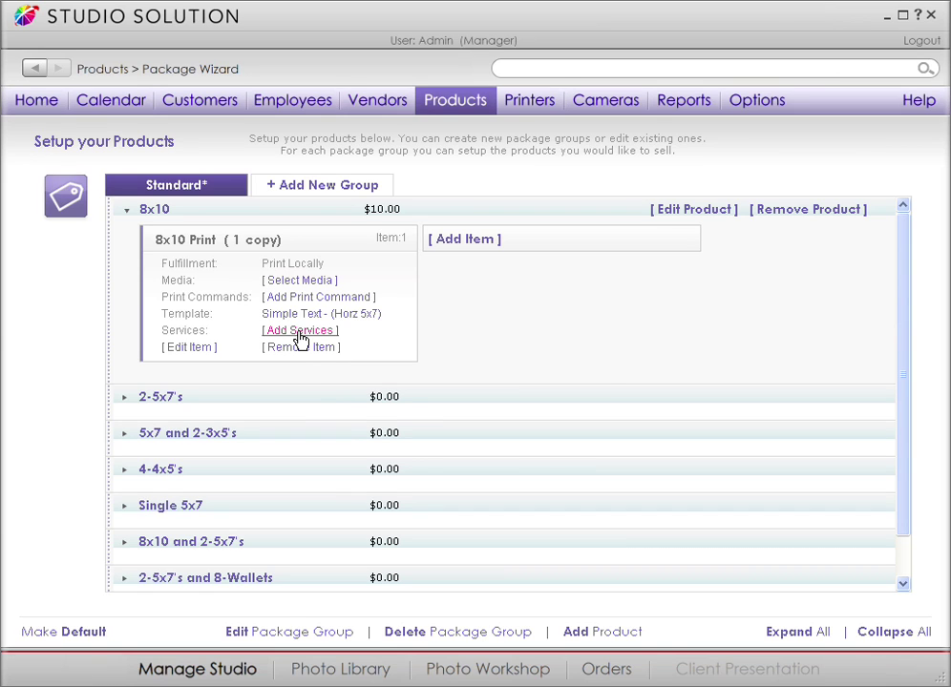
# Add Whiten teeth to the 8x10 Print's services alongside Basic retouching.
pyautogui.click(299, 336)
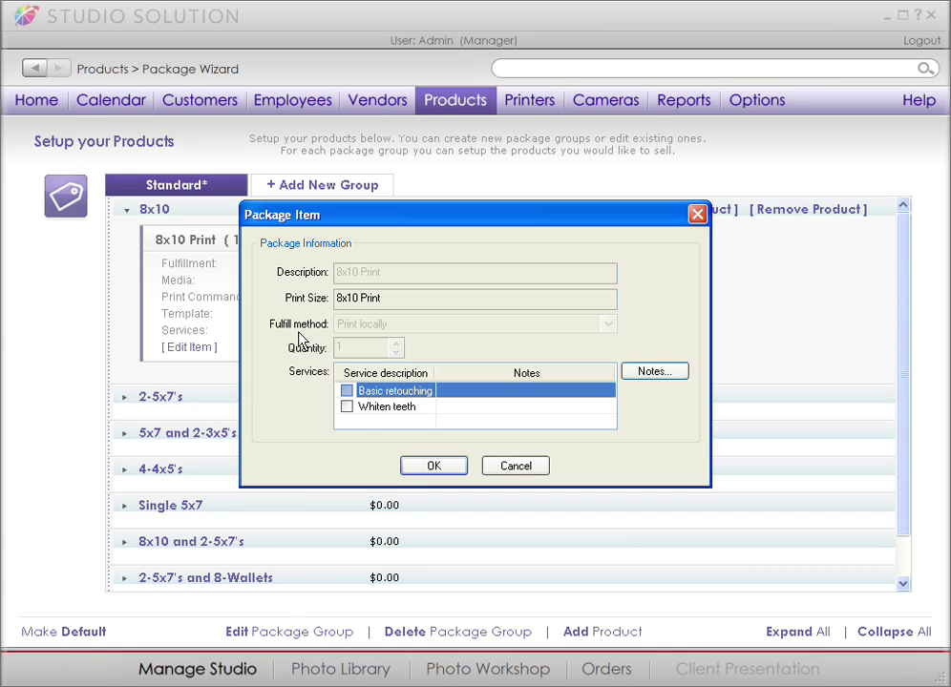
pyautogui.click(348, 408)
pyautogui.click(431, 464)
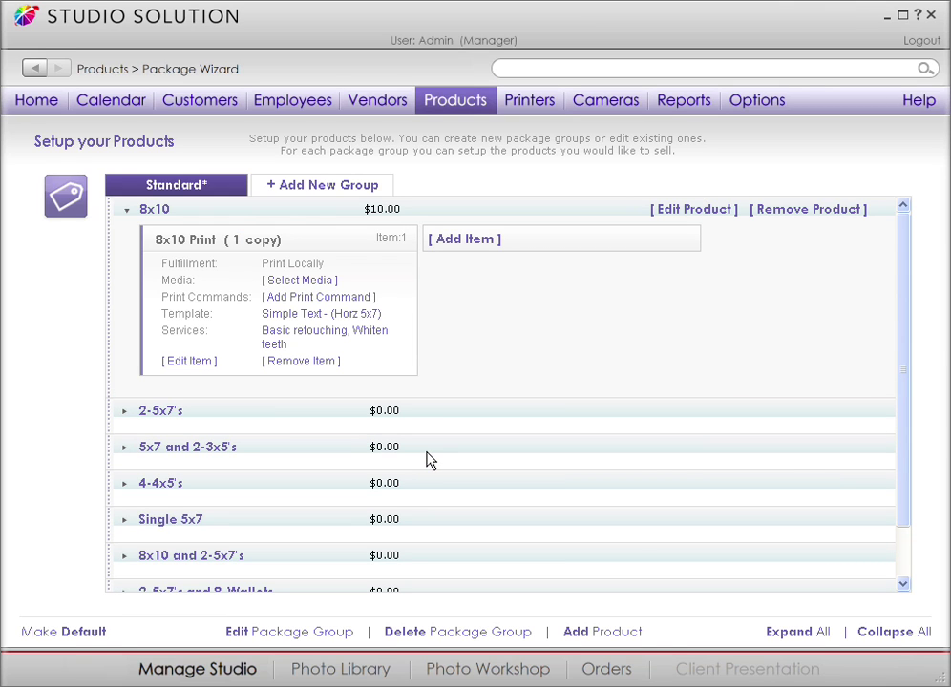
# Create a new package group named Portrait, raising its 8x10 Print quantity.
pyautogui.click(349, 188)
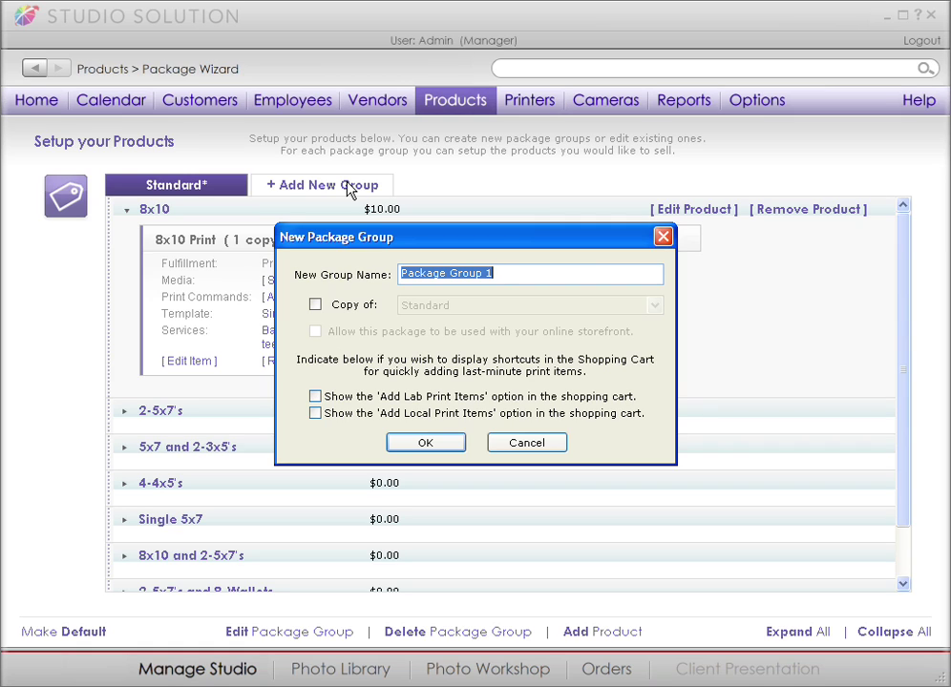
pyautogui.write('Portr')
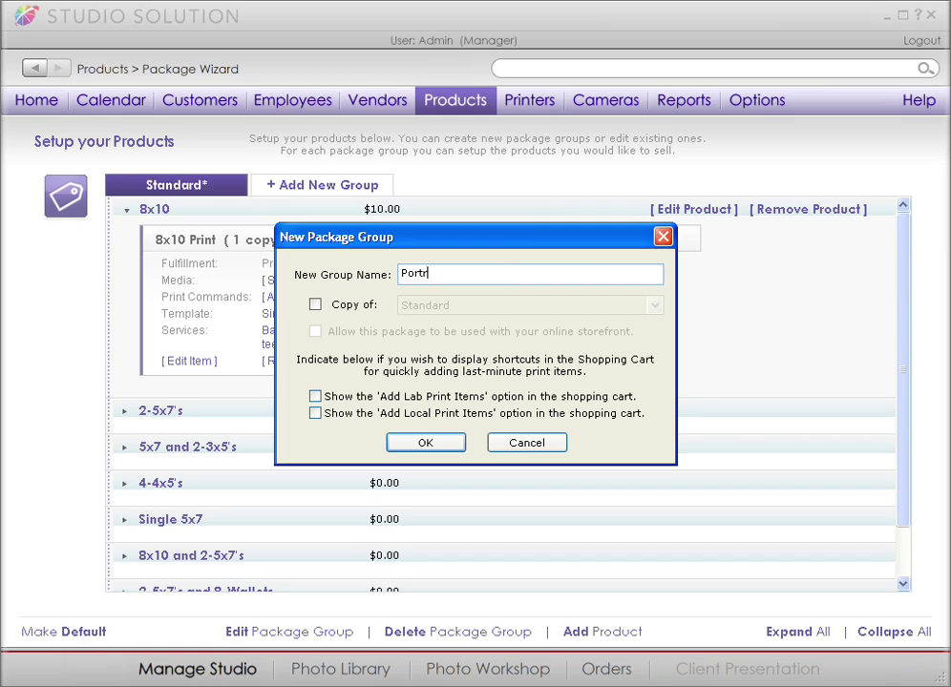
pyautogui.write('ait')
pyautogui.click(397, 442)
pyautogui.click(449, 429)
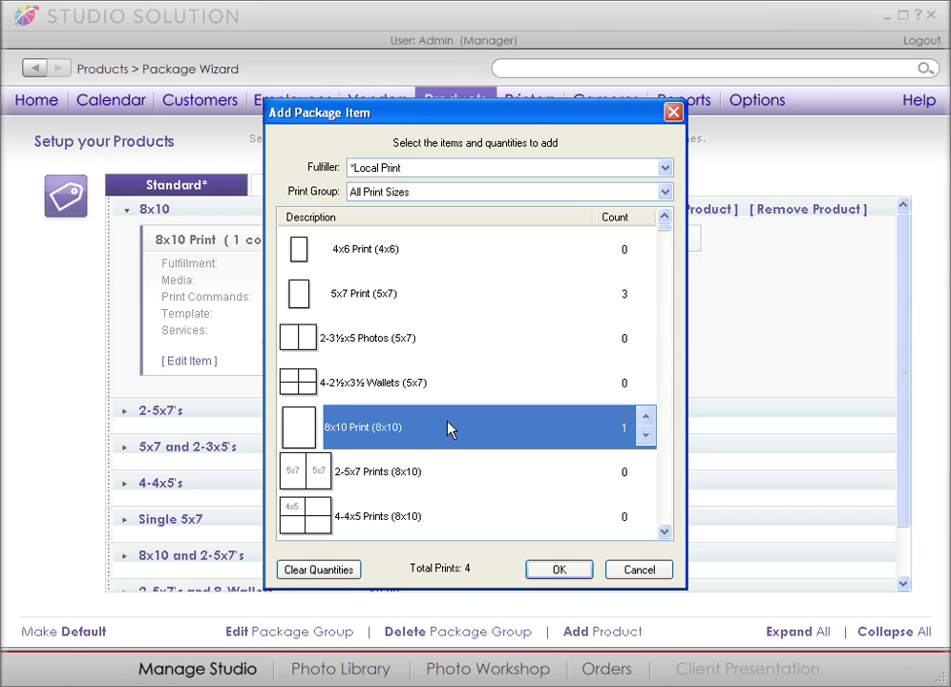
pyautogui.click(645, 417)
pyautogui.click(646, 418)
pyautogui.click(645, 417)
pyautogui.click(645, 418)
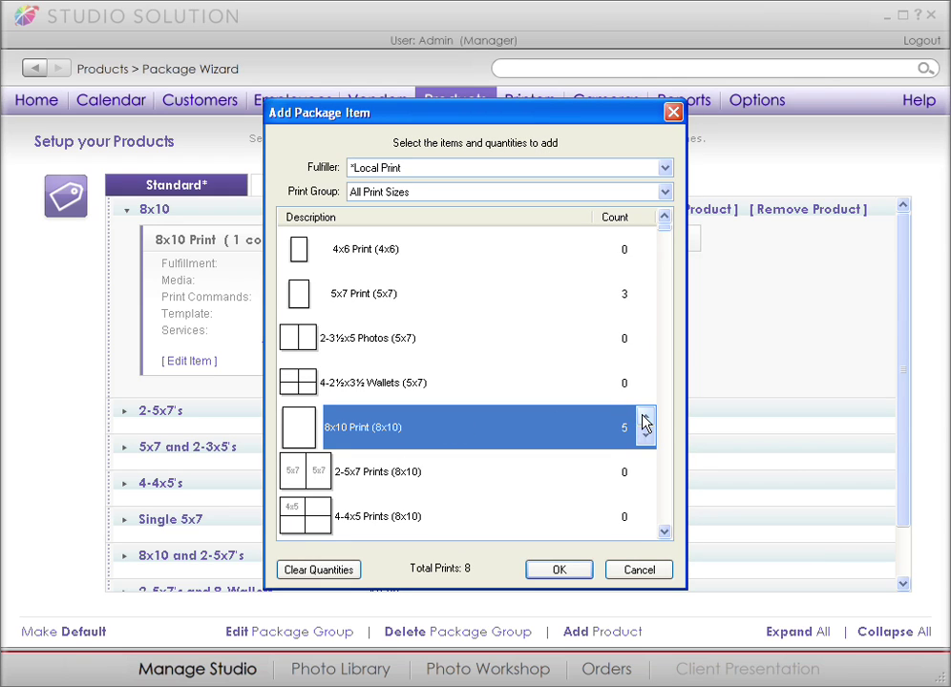
pyautogui.click(565, 570)
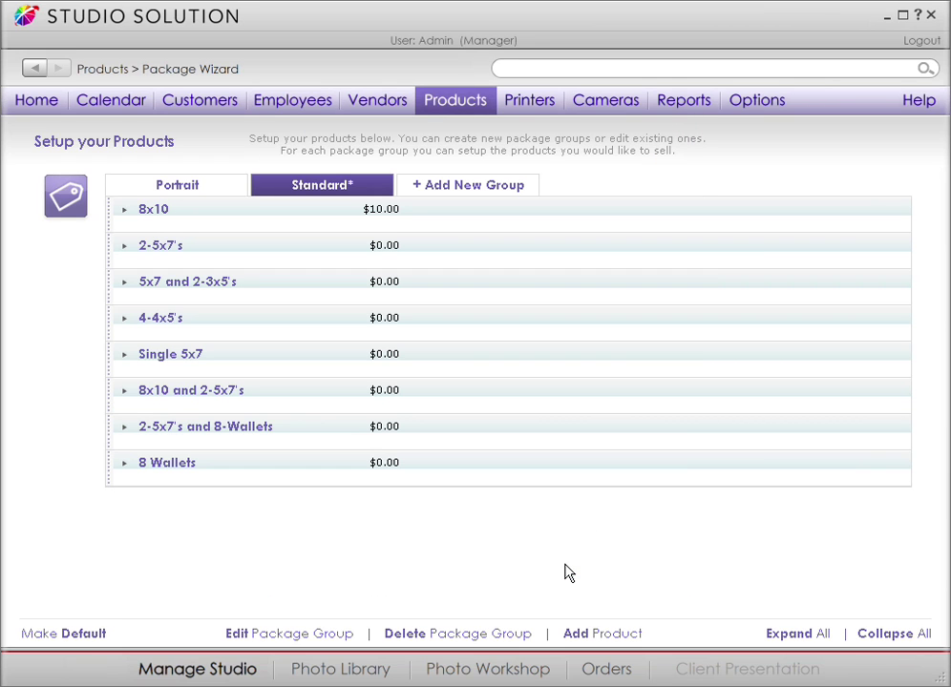
# On the Printers page, bring up the Canon printer selection listing the iPF6100.
pyautogui.click(529, 105)
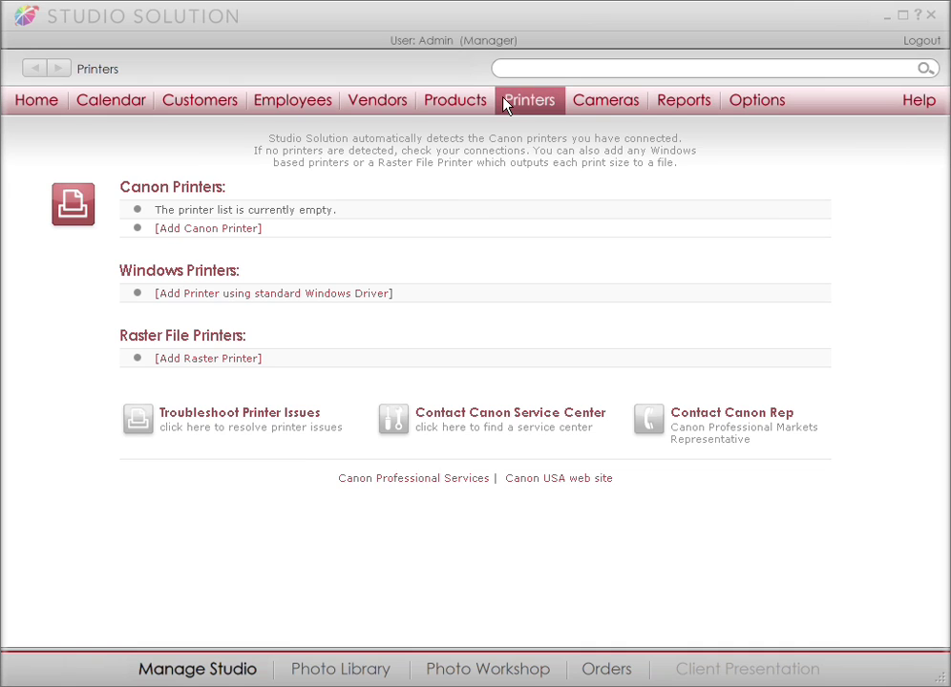
pyautogui.click(214, 229)
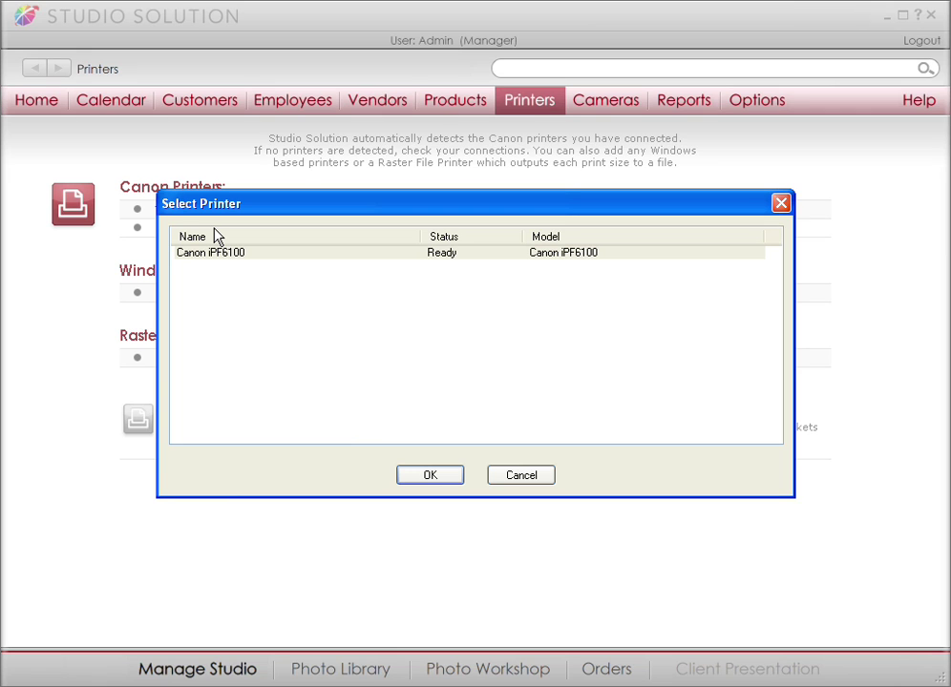
# Select the Canon iPF6100 and accept the imagePROGRAF printer setup settings.
pyautogui.click(218, 254)
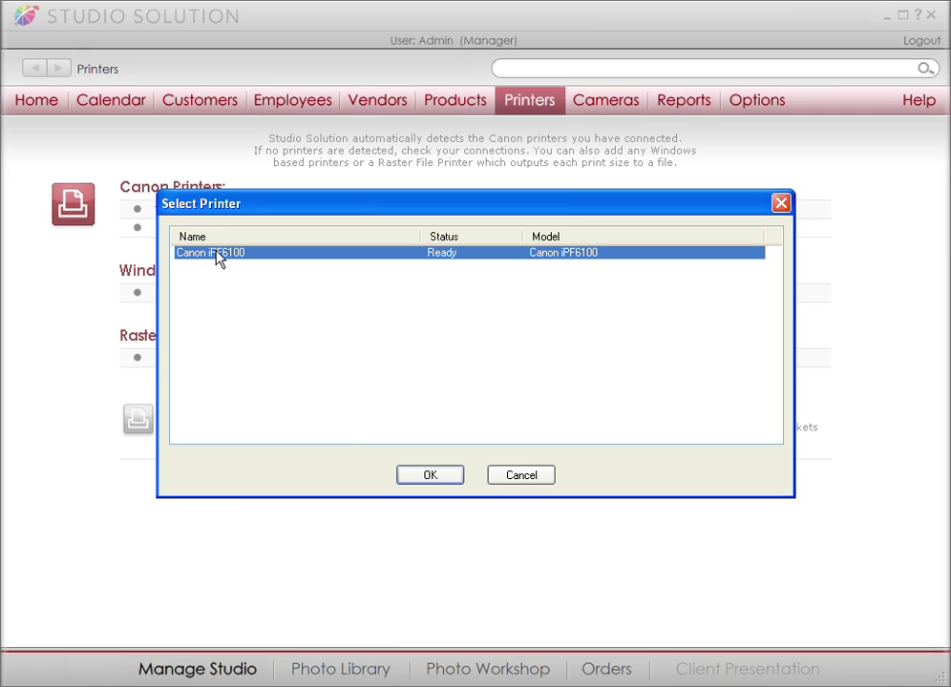
pyautogui.click(413, 479)
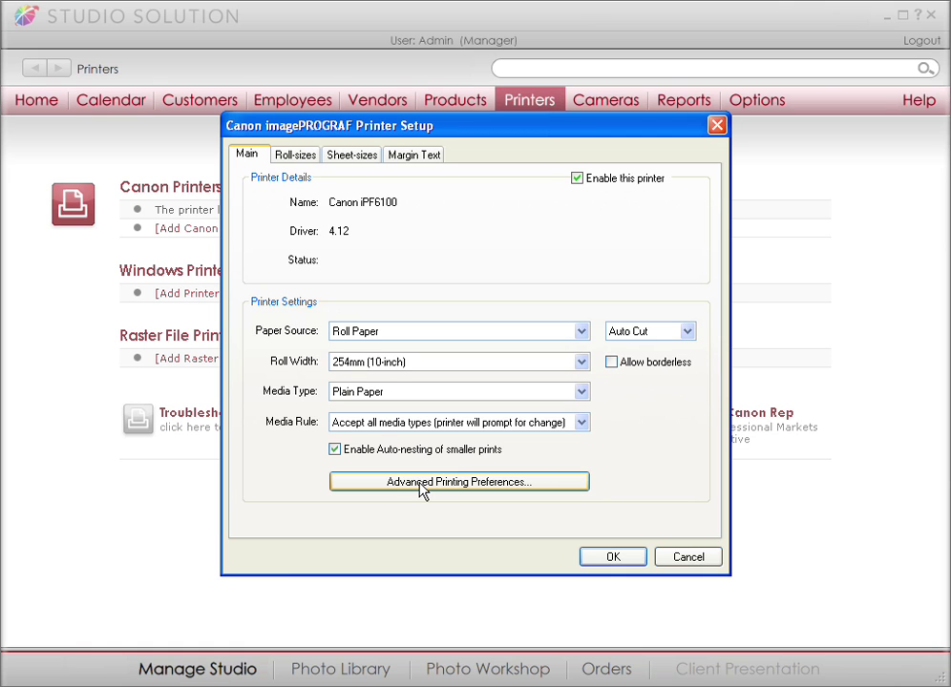
pyautogui.click(611, 557)
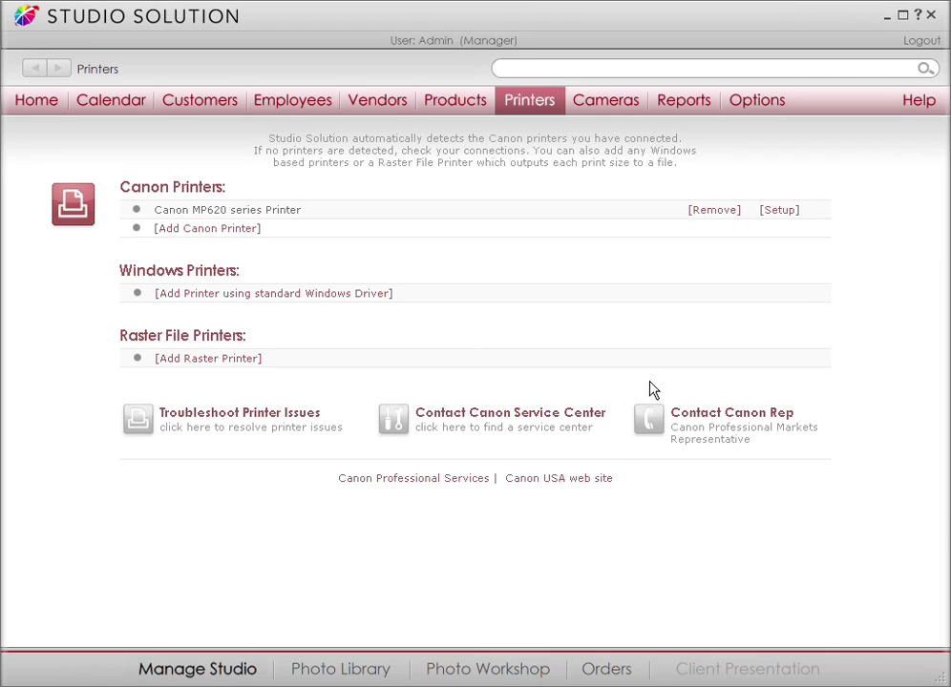
# Return to the main Options page with Single Computer network mode kept.
pyautogui.click(732, 102)
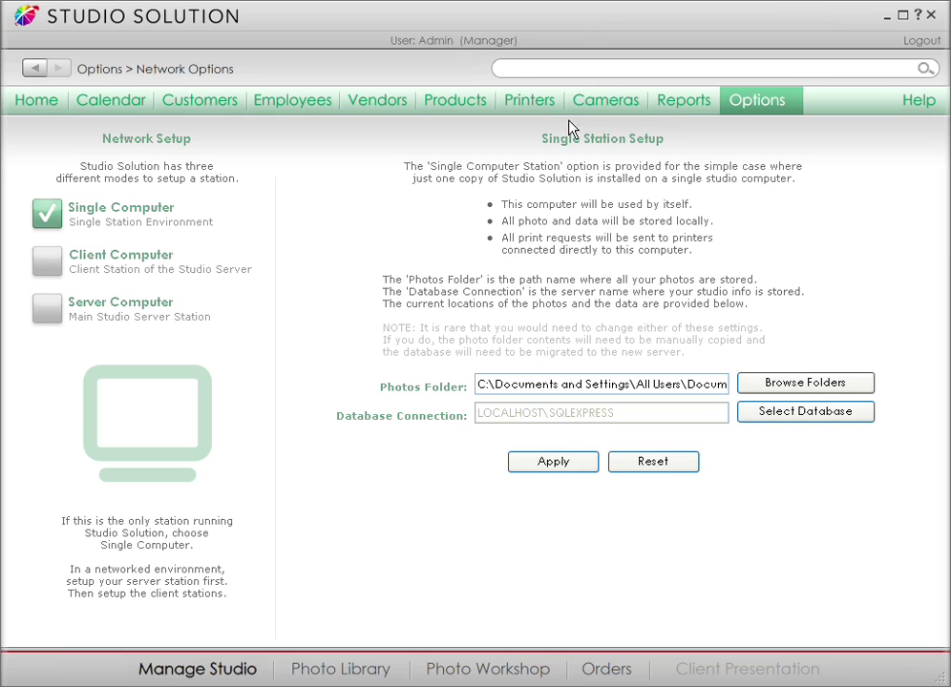
# Enter 1 as this computer's Station identifier in Application Local Settings.
pyautogui.click(747, 110)
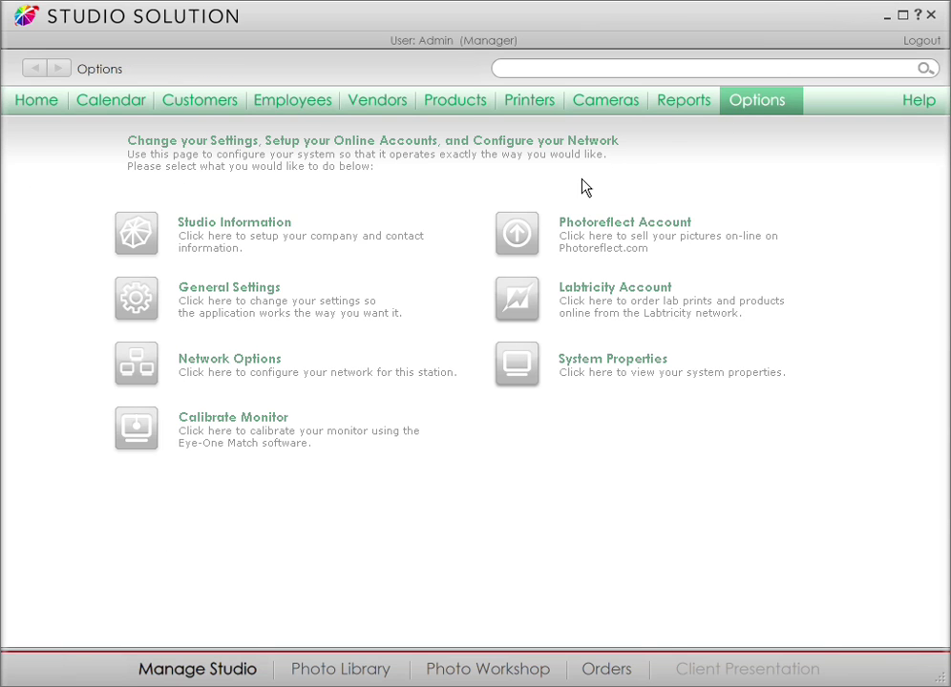
pyautogui.click(269, 298)
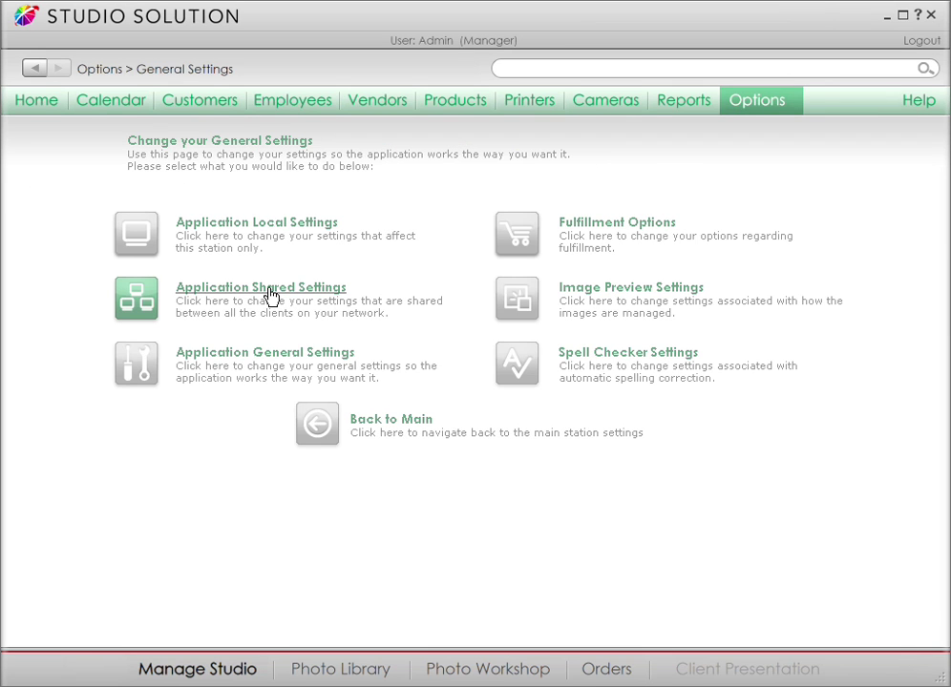
pyautogui.click(279, 234)
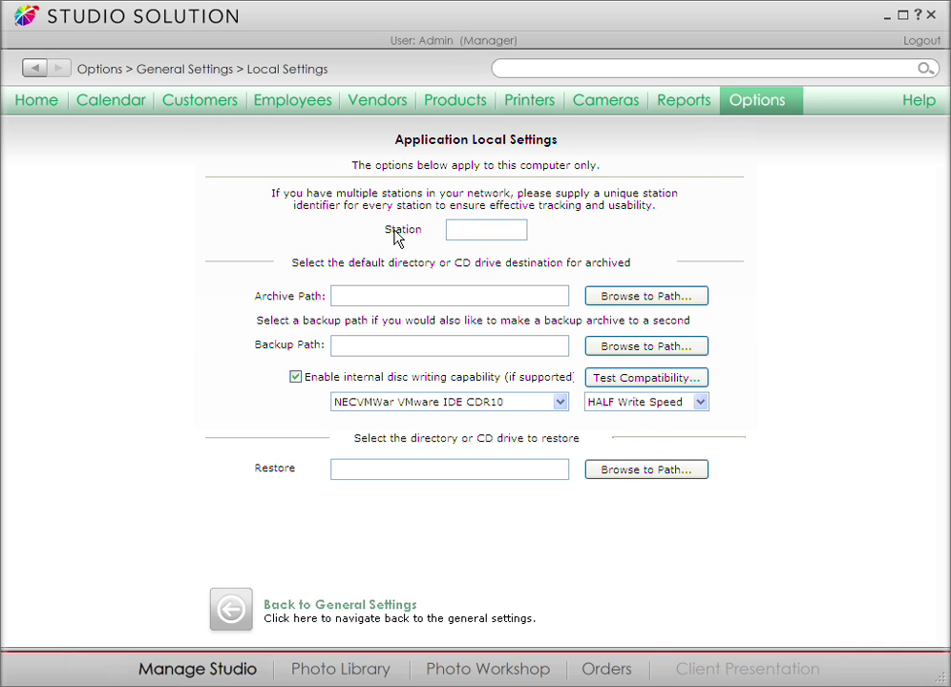
pyautogui.click(451, 229)
pyautogui.write('1')
pyautogui.click(35, 69)
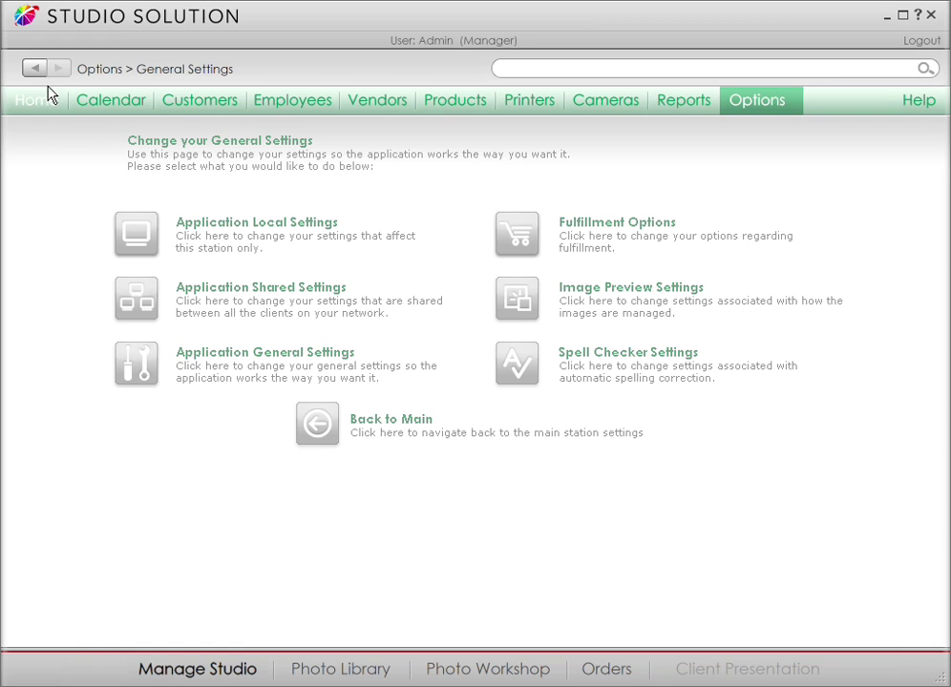
# Choose the Desktop's starlogo image as the caption logo in Application Shared Settings.
pyautogui.click(203, 297)
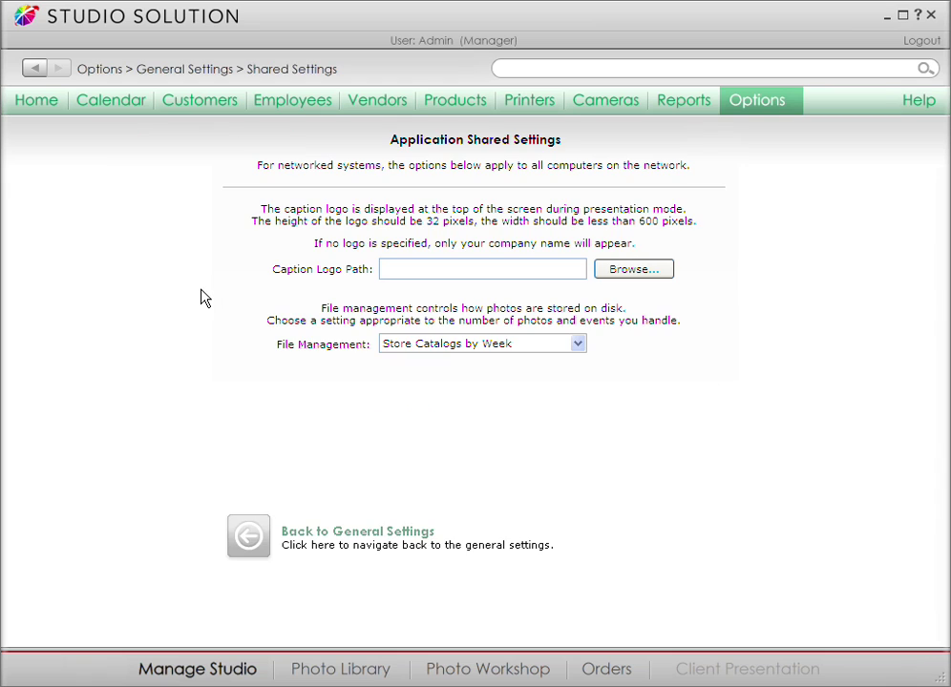
pyautogui.click(616, 276)
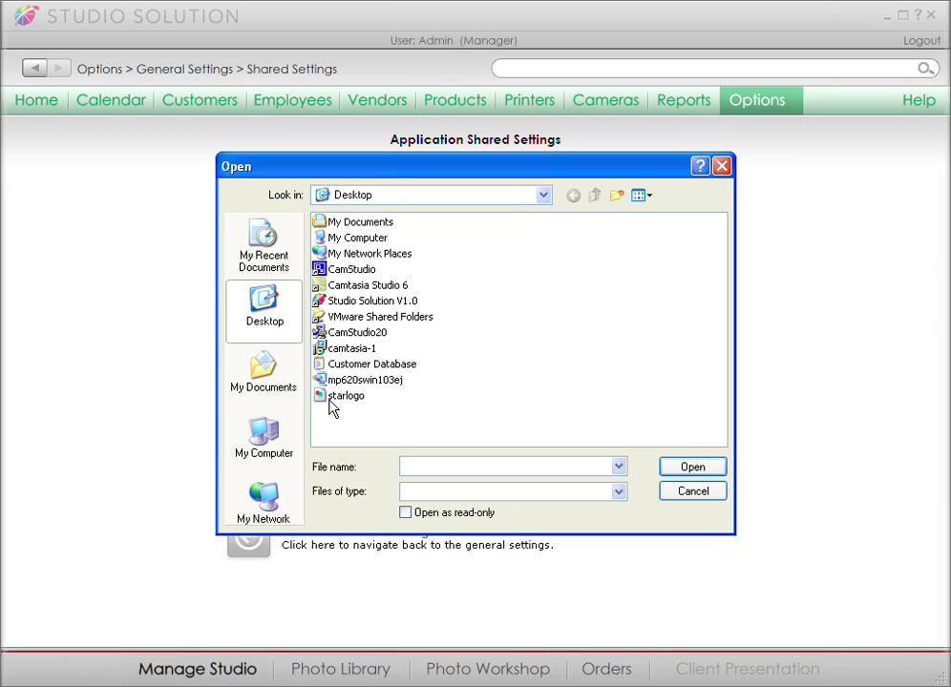
pyautogui.click(368, 398)
pyautogui.click(669, 470)
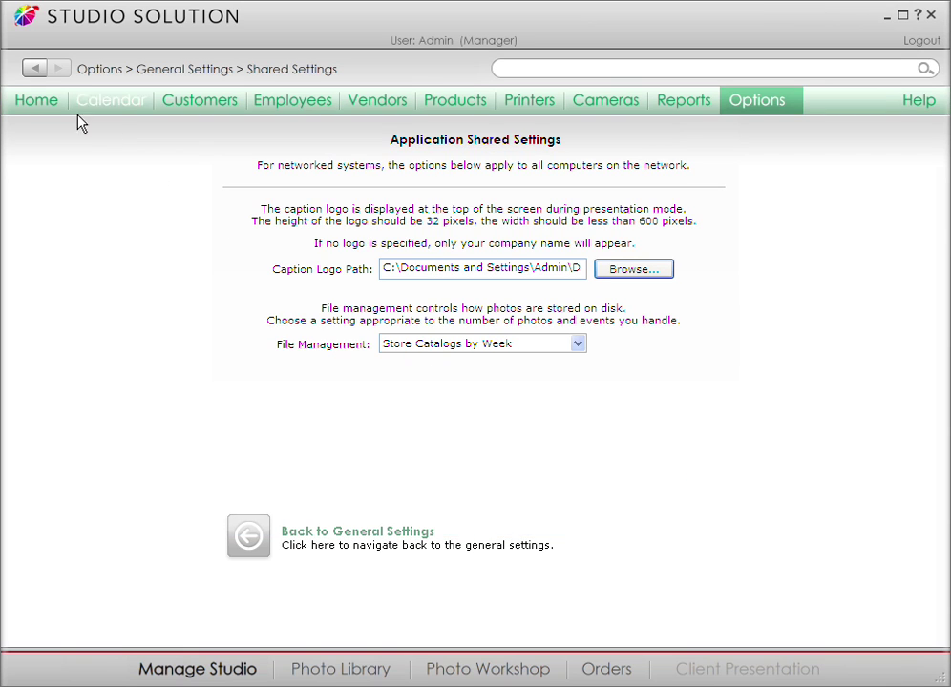
pyautogui.click(32, 70)
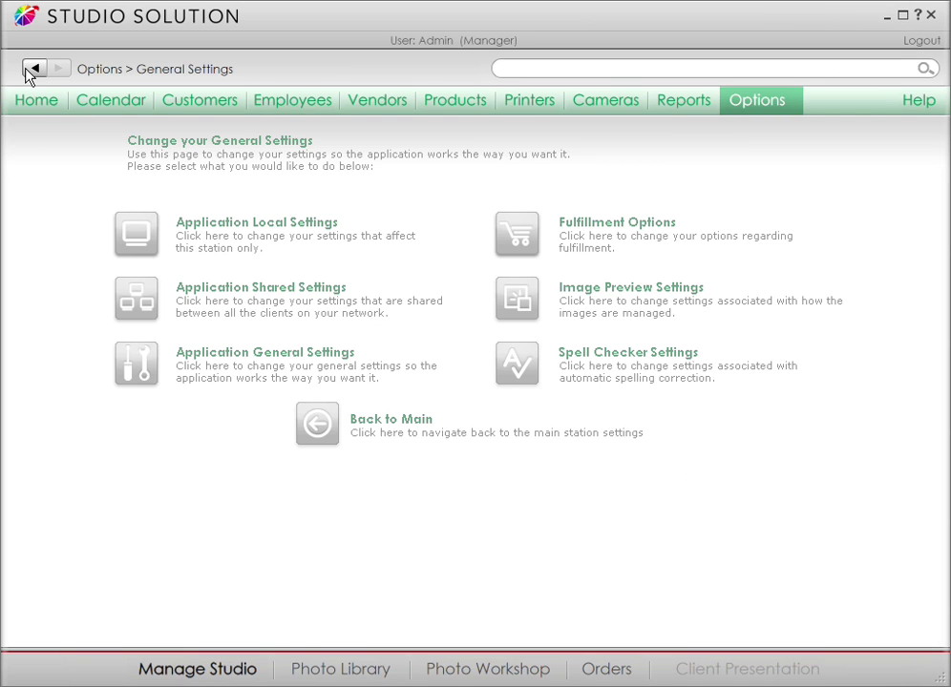
pyautogui.click(260, 360)
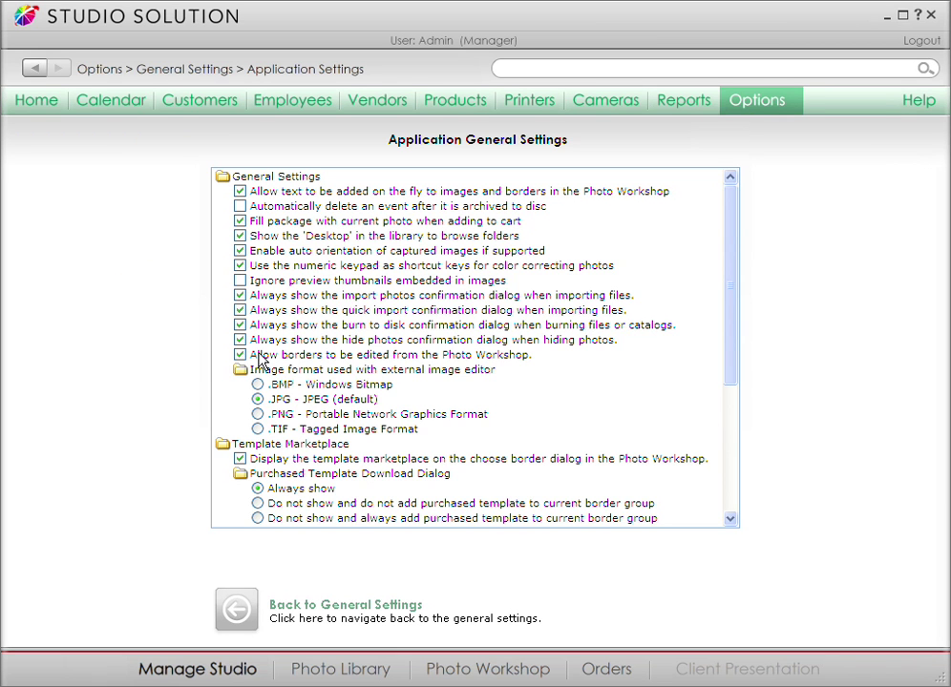
pyautogui.click(239, 607)
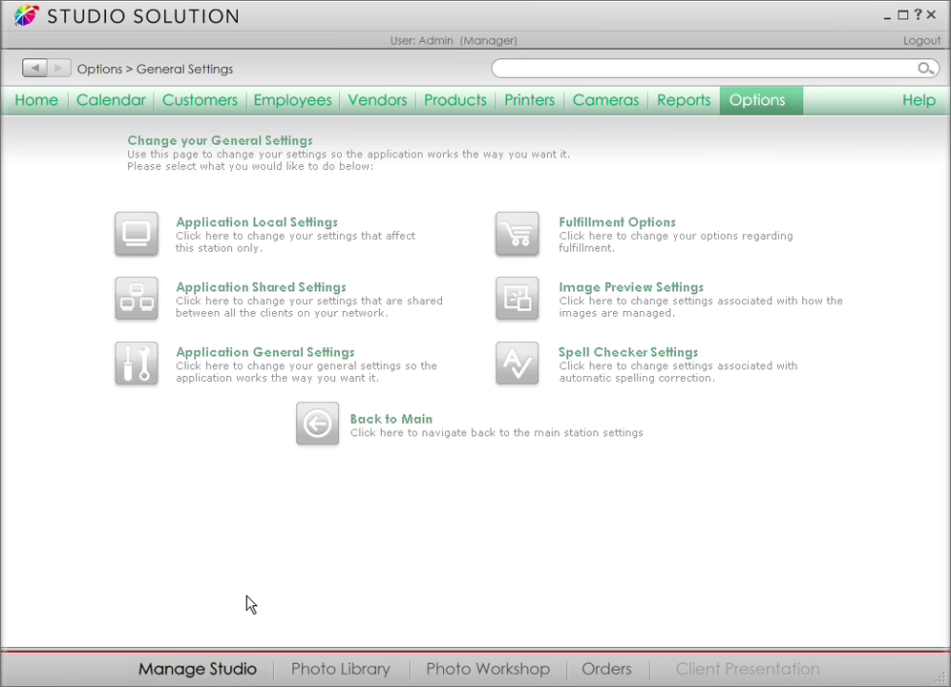